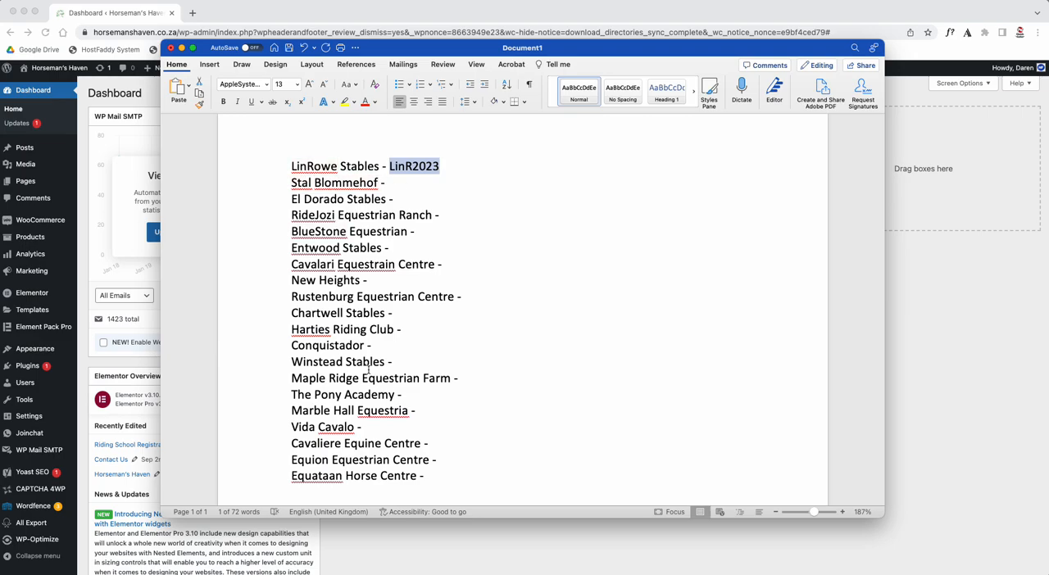
# - Open the store's coupons list and start adding a new coupon
pyautogui.click(999, 349)
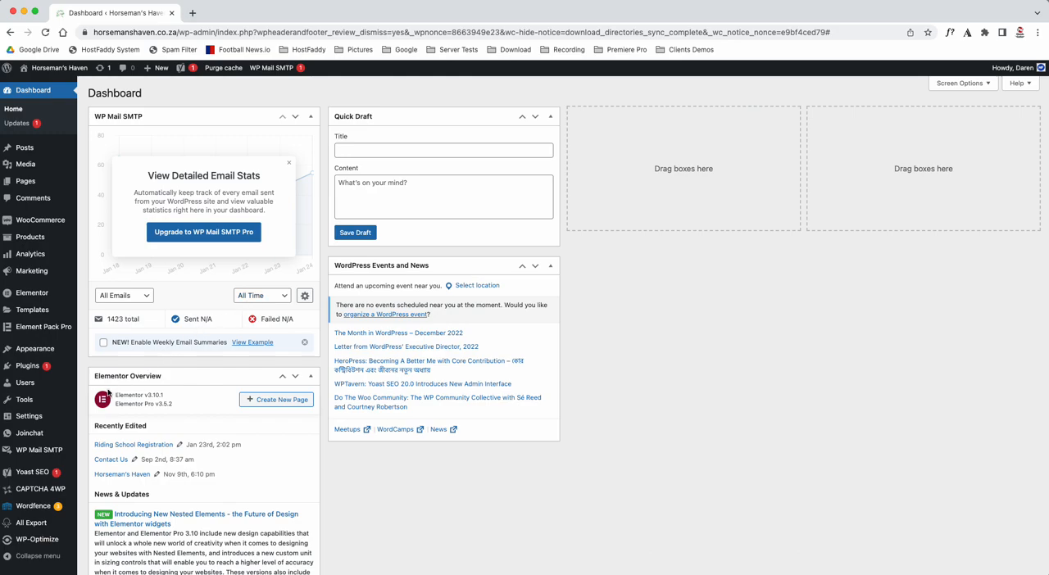
pyautogui.moveTo(33, 273)
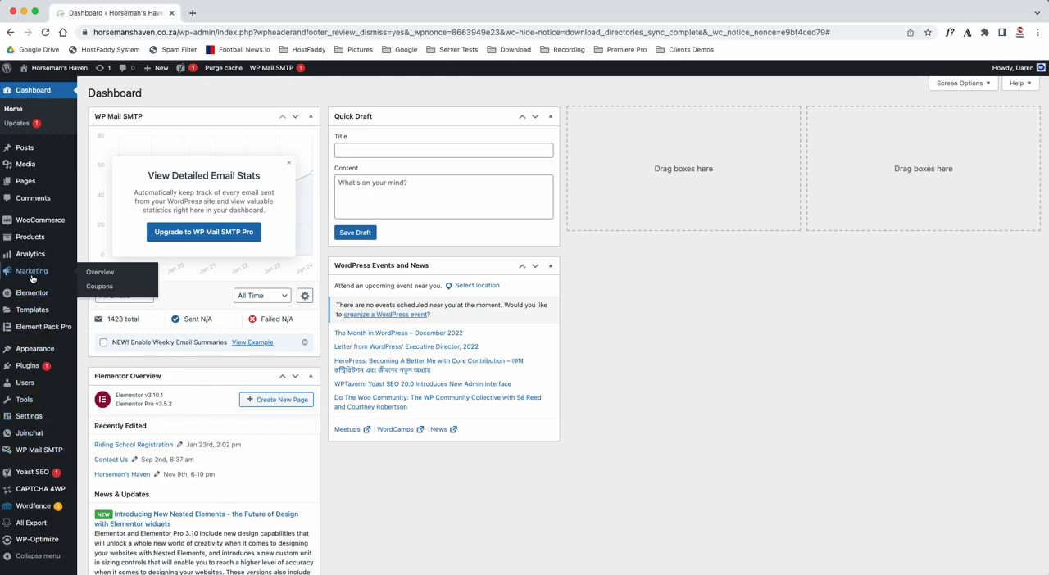
pyautogui.click(121, 291)
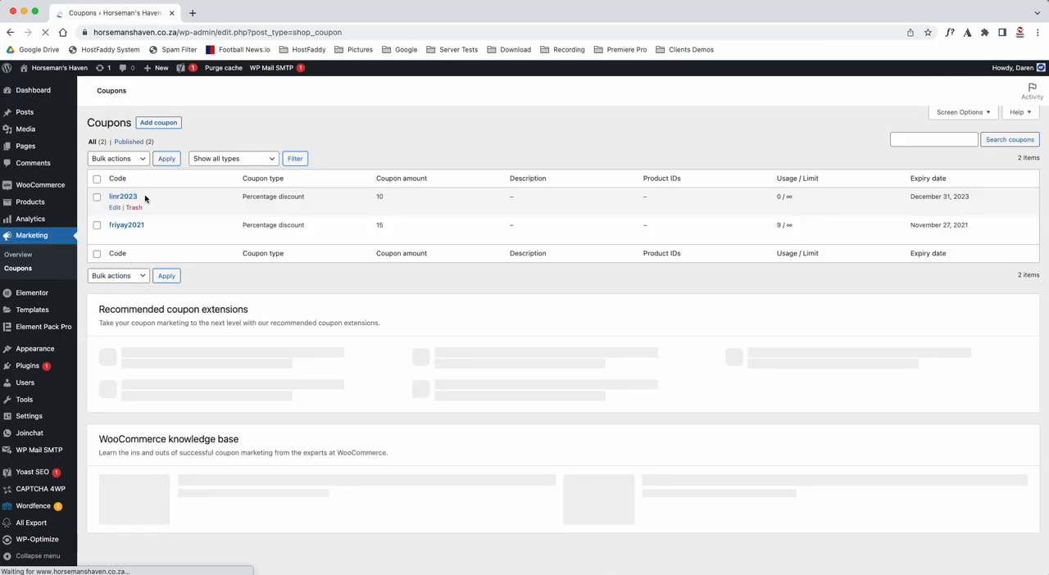
pyautogui.moveTo(109, 196); pyautogui.dragTo(138, 197)
pyautogui.click(361, 141)
# - Switch to the Word document and copy the word "Stal" from the Stal Blommehof line
pyautogui.hotkey('ctrl', 'Up')
pyautogui.click(238, 204)
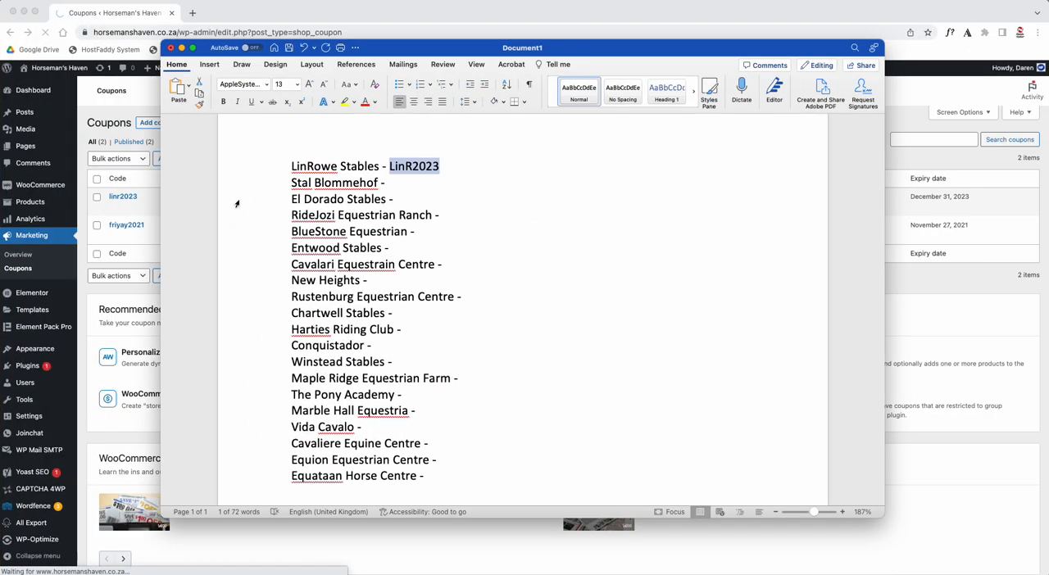
pyautogui.moveTo(292, 182)
pyautogui.mouseDown()
pyautogui.moveTo(335, 183)
pyautogui.moveTo(292, 183)
pyautogui.mouseUp()
pyautogui.click(342, 183)
pyautogui.click(294, 183)
pyautogui.click(296, 182)
pyautogui.click(297, 182)
pyautogui.doubleClick(296, 182)
pyautogui.press('super+c')
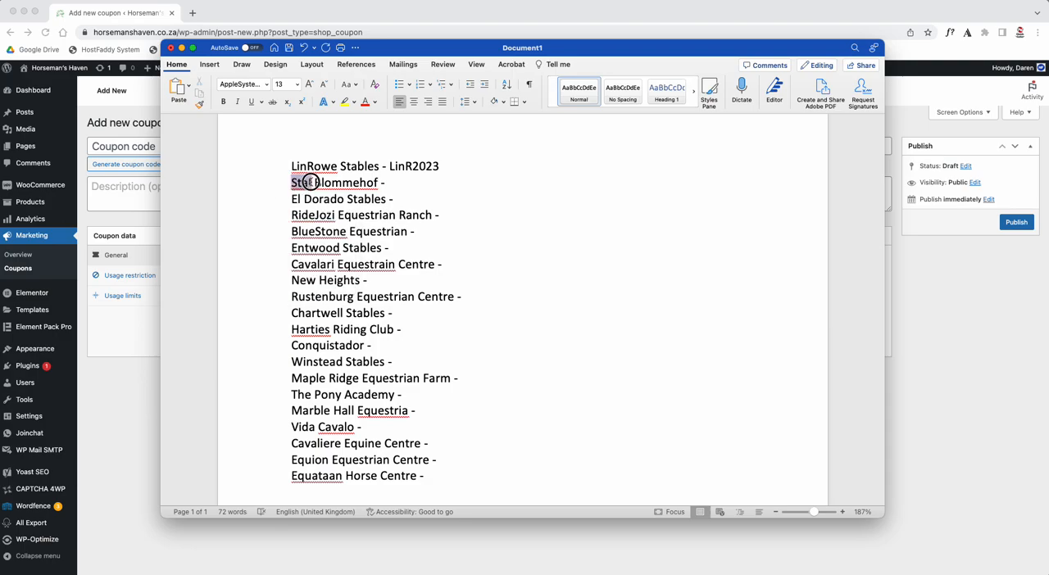
# - Switch back to the browser, set the new coupon's code to Stalblom2023 and copy the code
pyautogui.click(140, 411)
pyautogui.press('super+v')
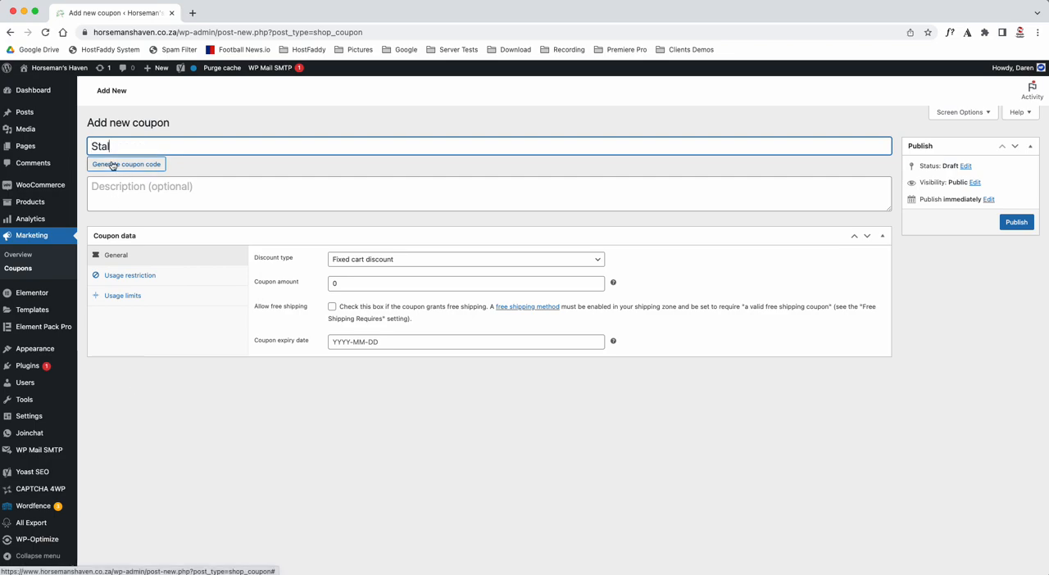
pyautogui.write('blom2023')
pyautogui.press('super+a')
pyautogui.press('super+c')
pyautogui.press('BackSpace')
pyautogui.press('super+z')
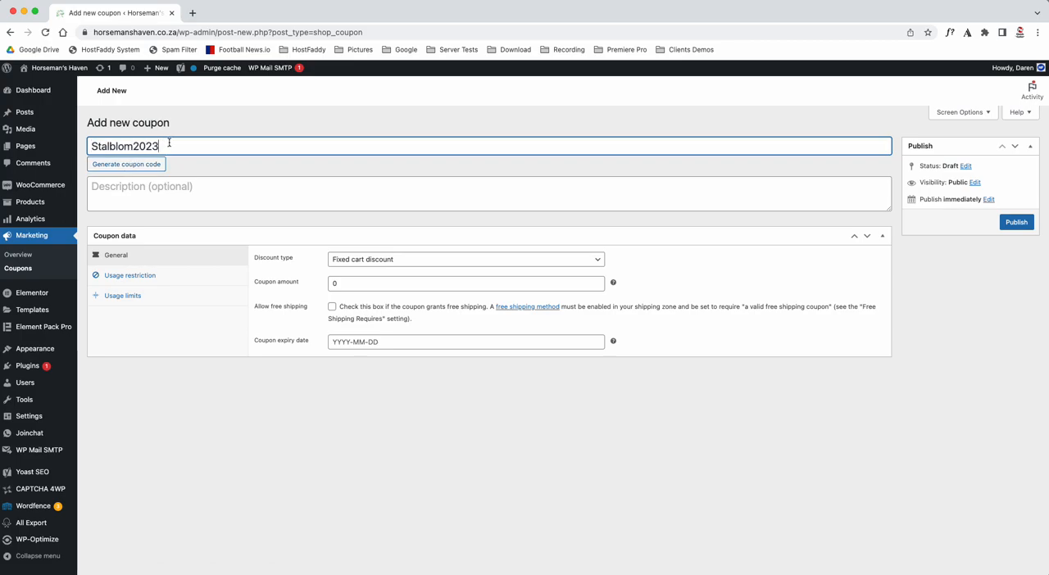
pyautogui.press('super+Tab')
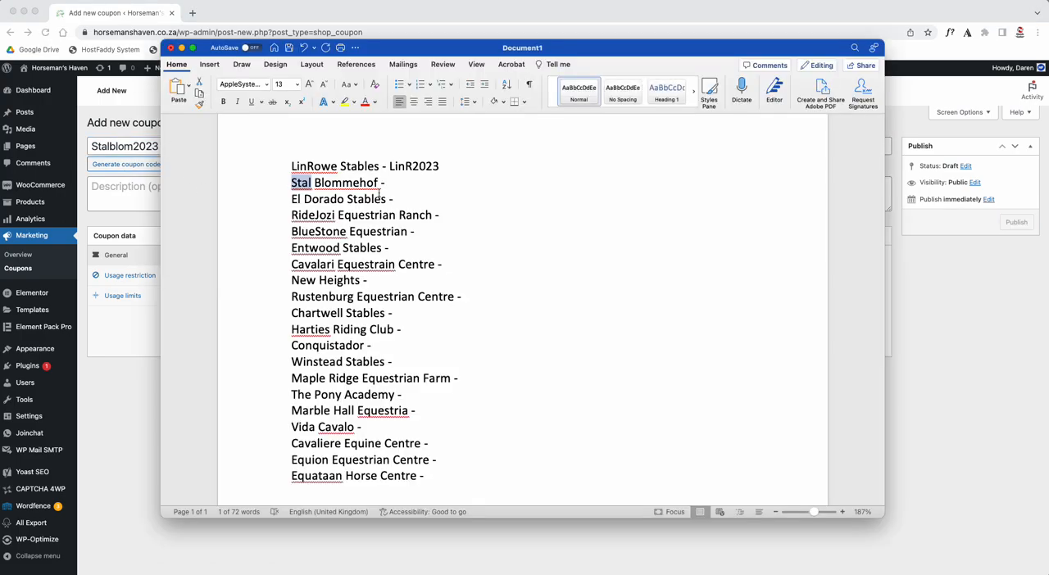
pyautogui.click(399, 182)
pyautogui.press('super+v')
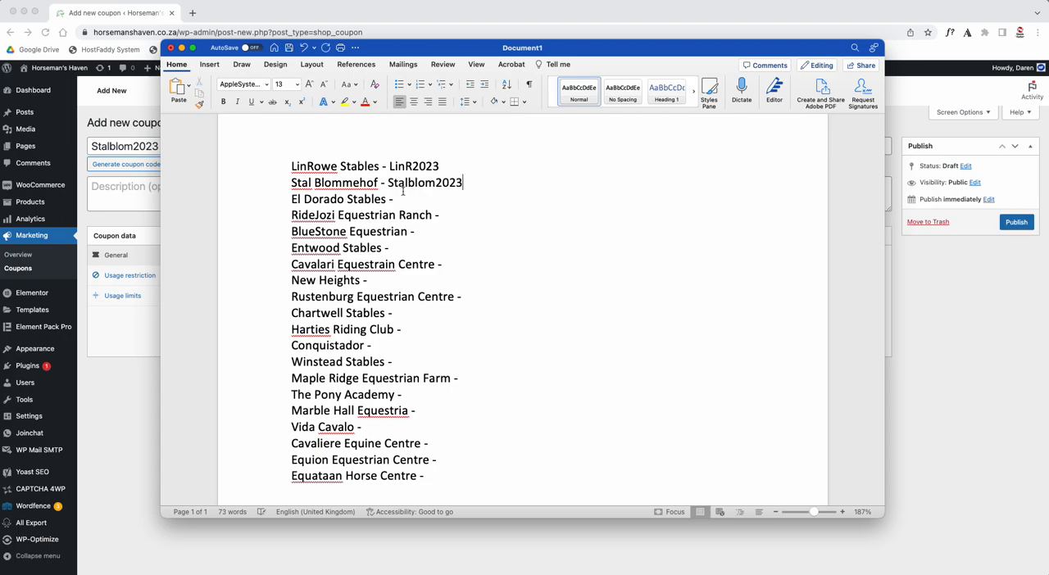
# - Back in the browser, set the coupon's discount type to Percentage discount and its amount to 10
pyautogui.click(140, 385)
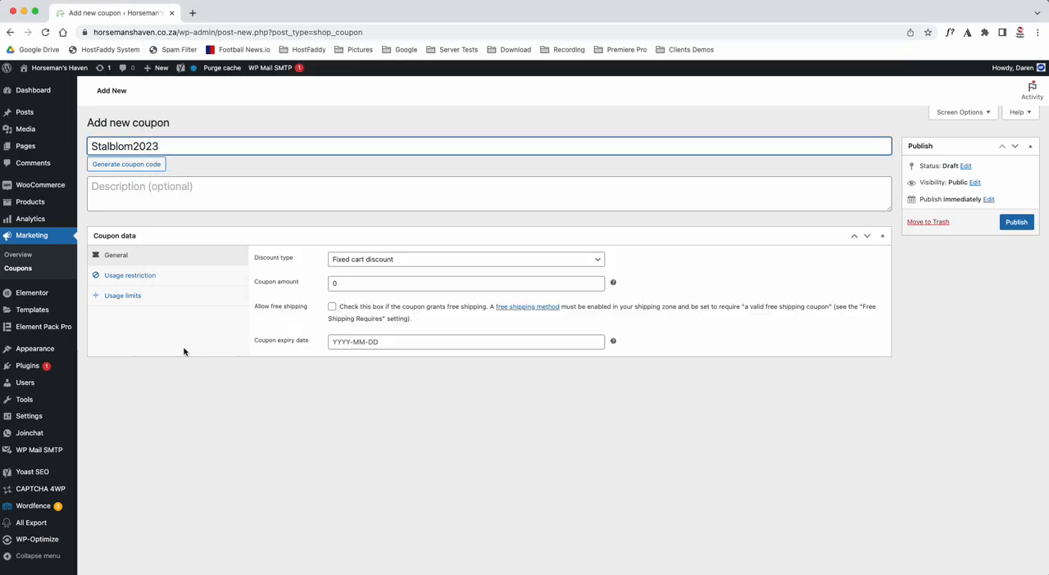
pyautogui.click(354, 264)
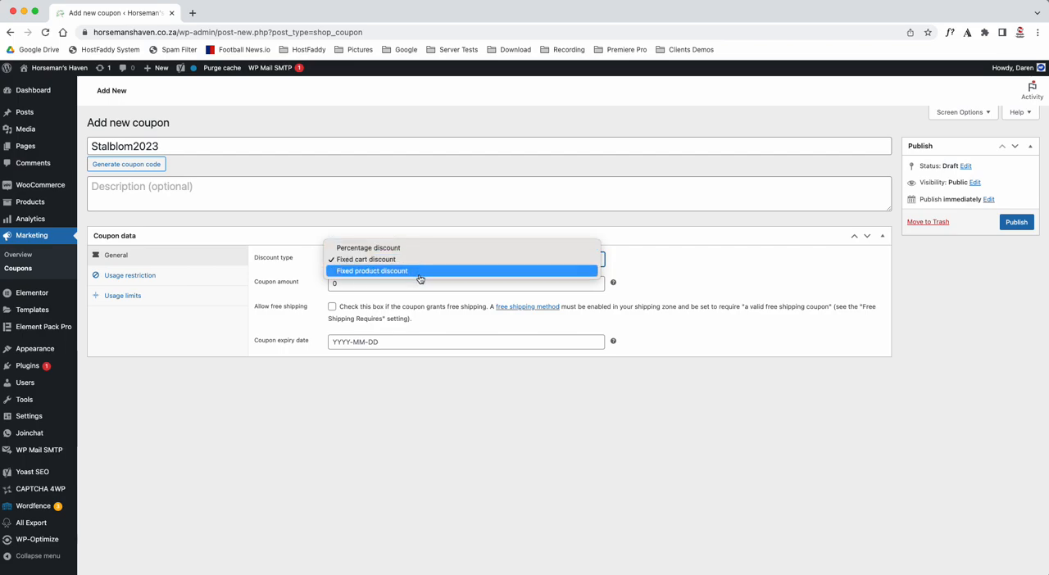
pyautogui.click(419, 249)
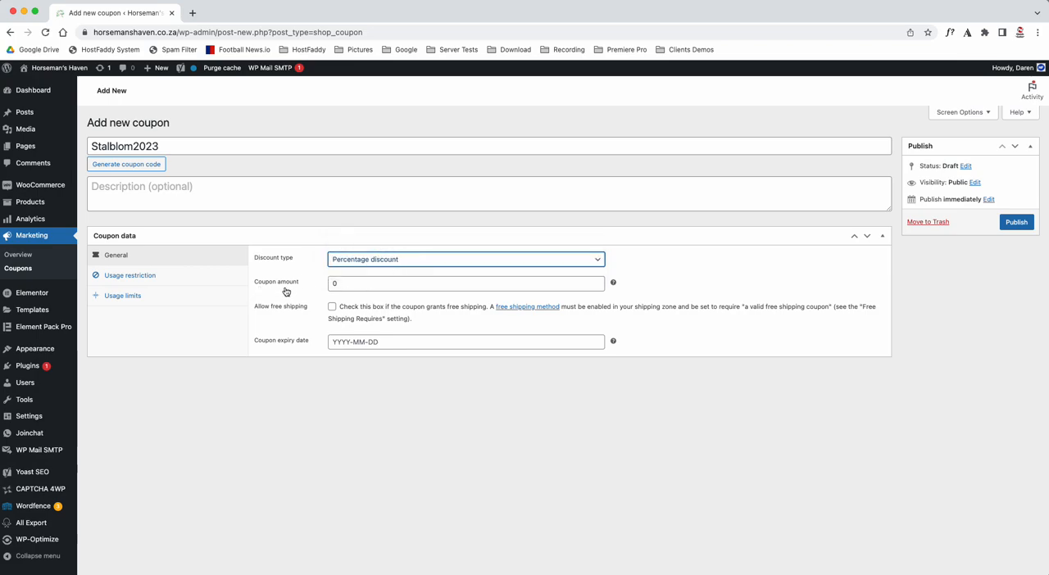
pyautogui.click(332, 283)
pyautogui.write('10')
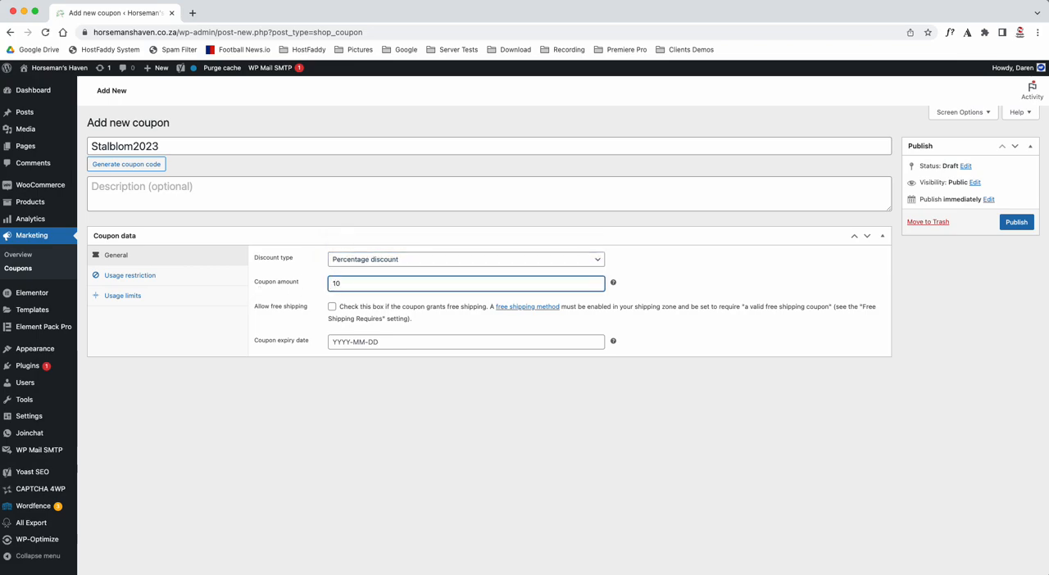
# - Change the discount type to Fixed cart discount and back to Percentage discount
pyautogui.click(385, 260)
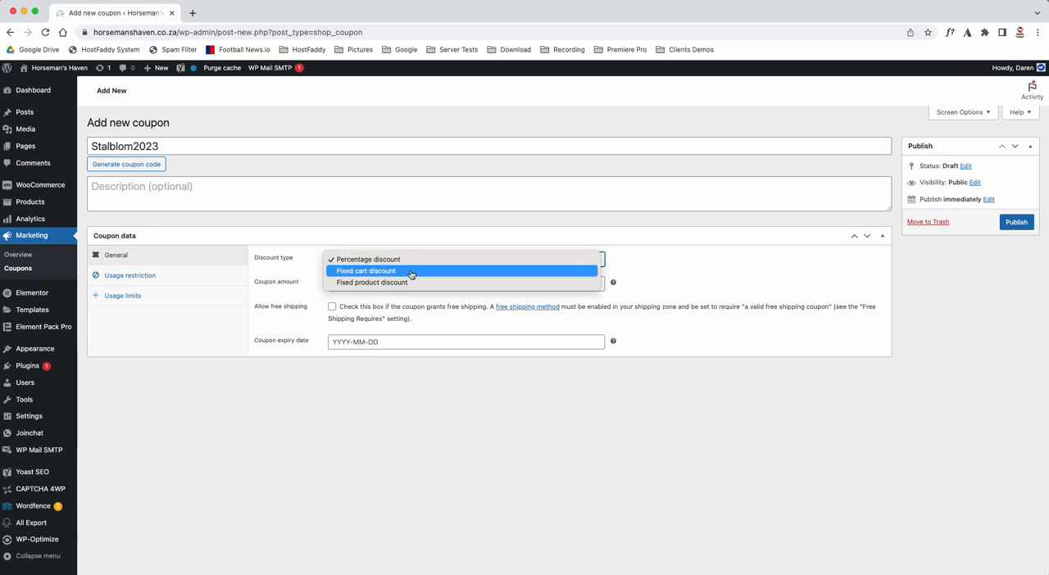
pyautogui.click(411, 275)
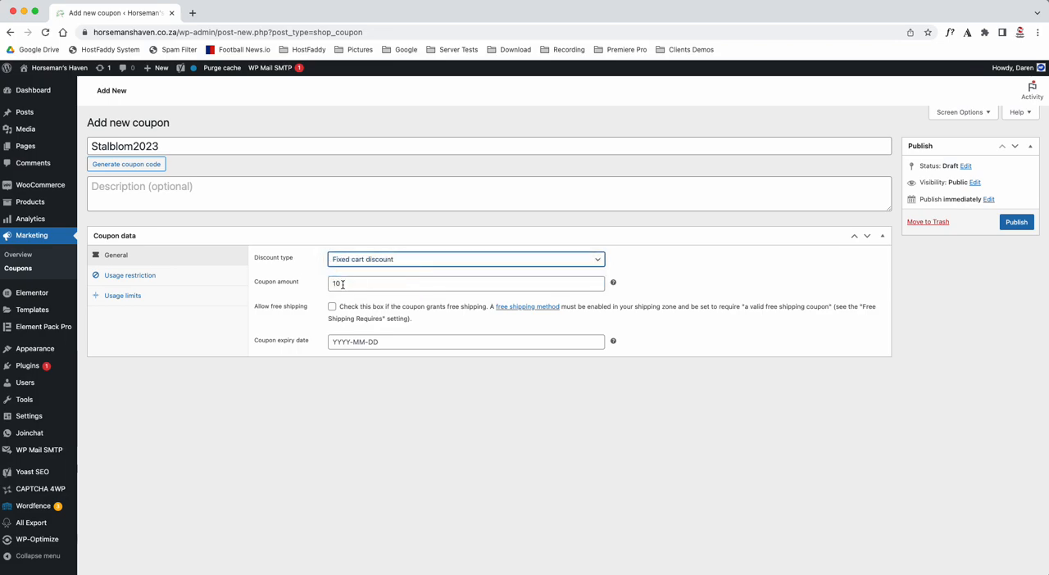
pyautogui.click(363, 259)
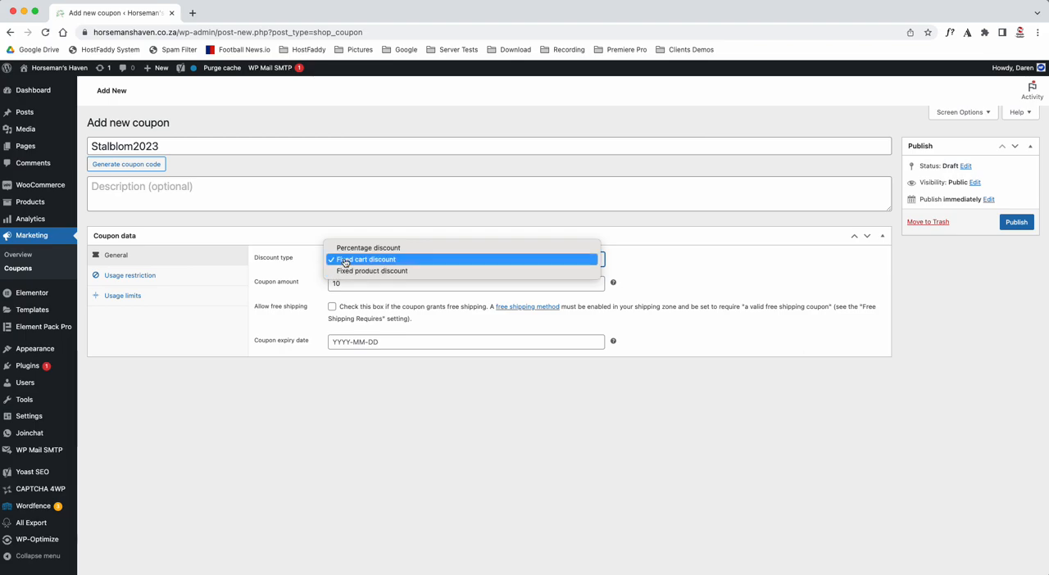
pyautogui.click(367, 250)
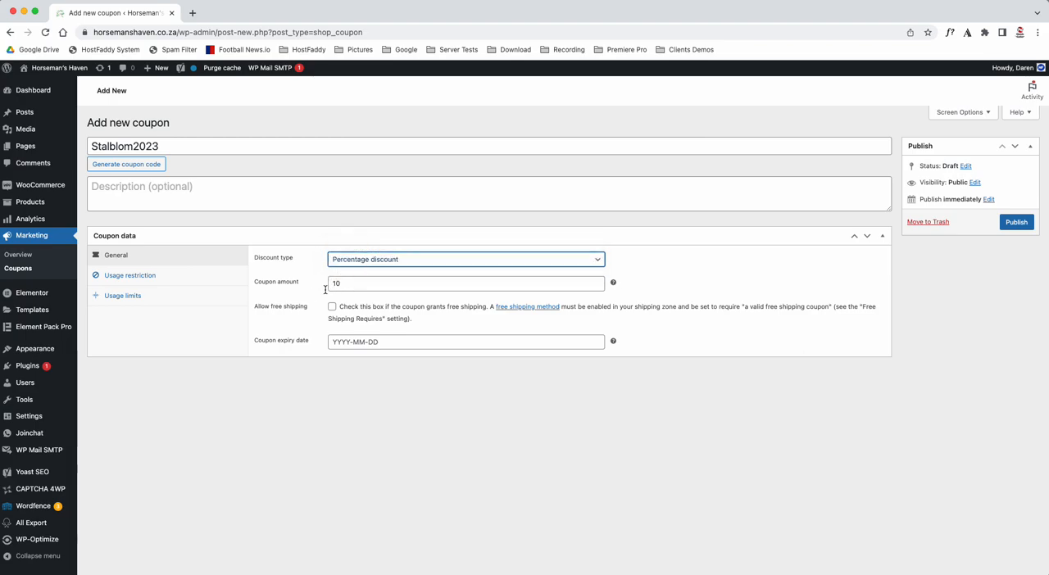
pyautogui.click(281, 283)
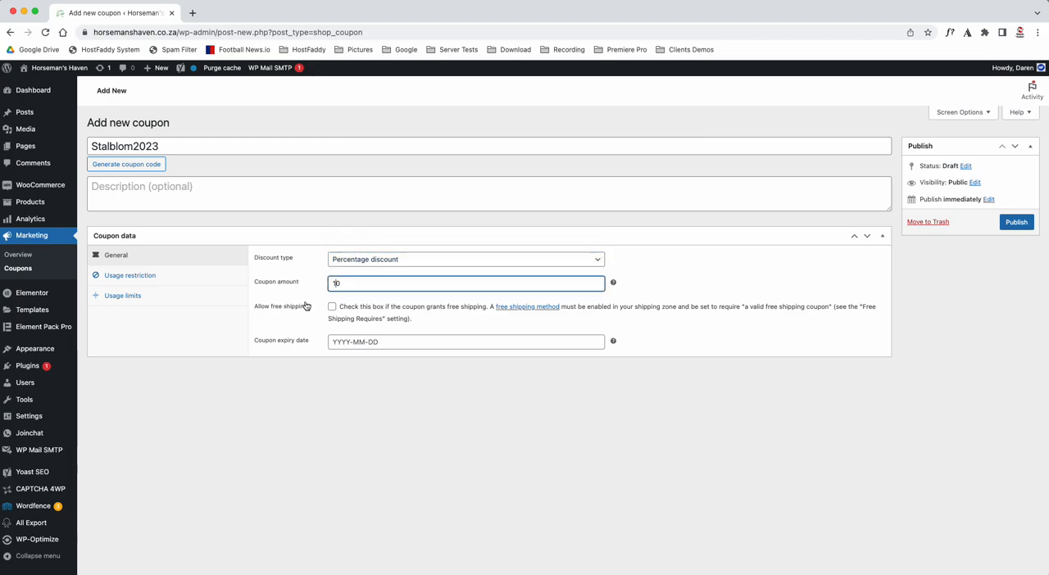
# - Set the coupon's expiry date to 2023-12-31
pyautogui.click(408, 342)
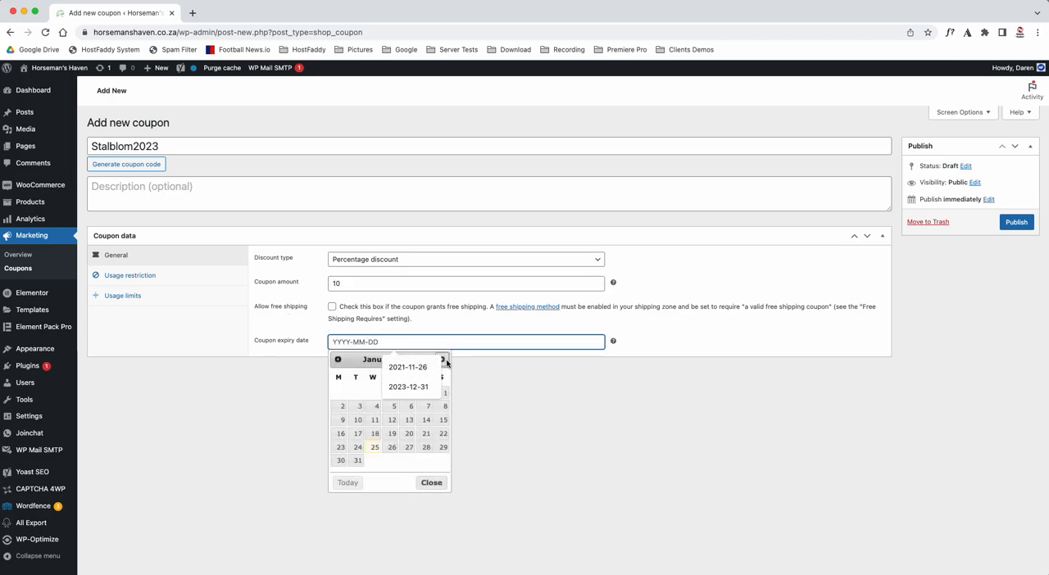
pyautogui.moveTo(135, 145); pyautogui.dragTo(162, 145)
pyautogui.click(210, 411)
pyautogui.click(368, 342)
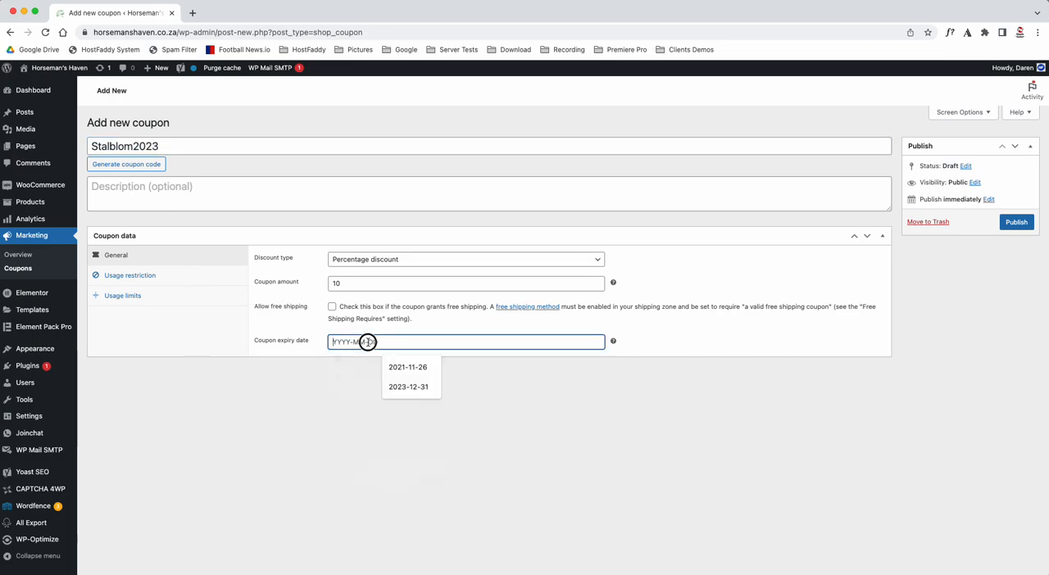
pyautogui.click(442, 359)
pyautogui.click(443, 359)
pyautogui.click(443, 359)
pyautogui.click(442, 359)
pyautogui.click(443, 359)
pyautogui.click(443, 359)
pyautogui.click(443, 359)
pyautogui.click(443, 359)
pyautogui.click(443, 359)
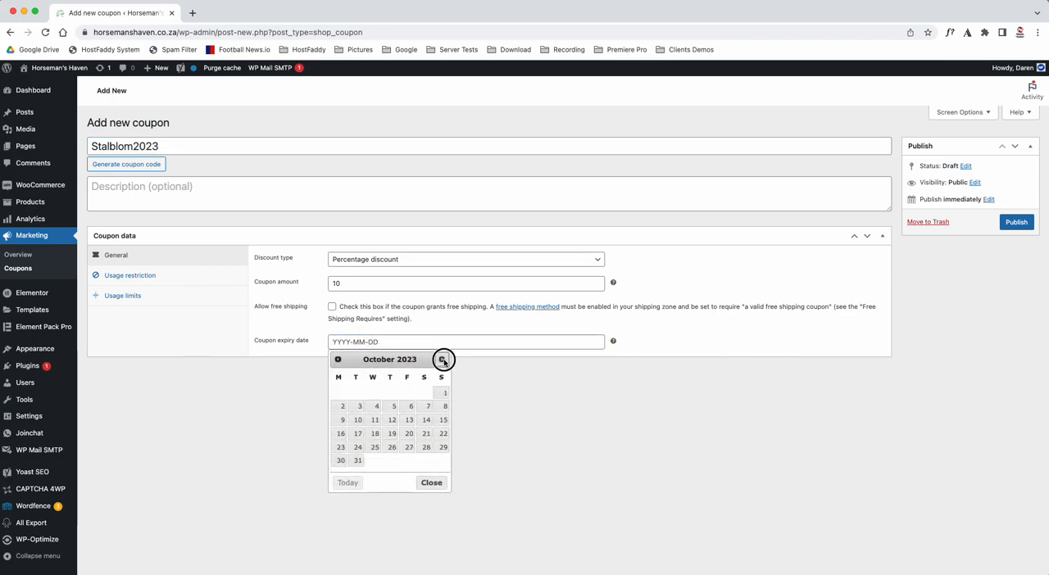
pyautogui.click(442, 359)
pyautogui.click(442, 359)
pyautogui.click(338, 359)
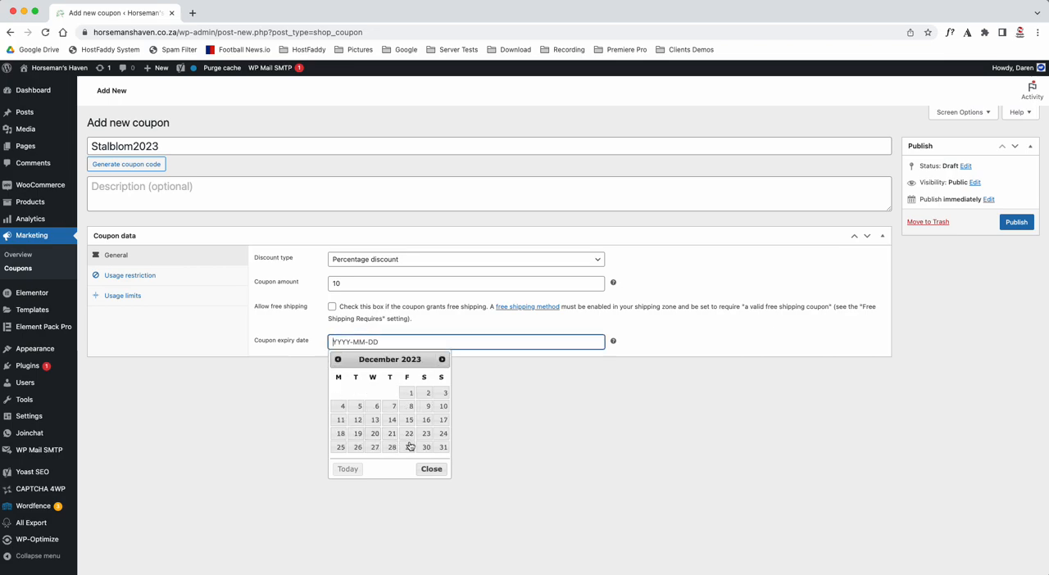
pyautogui.click(443, 448)
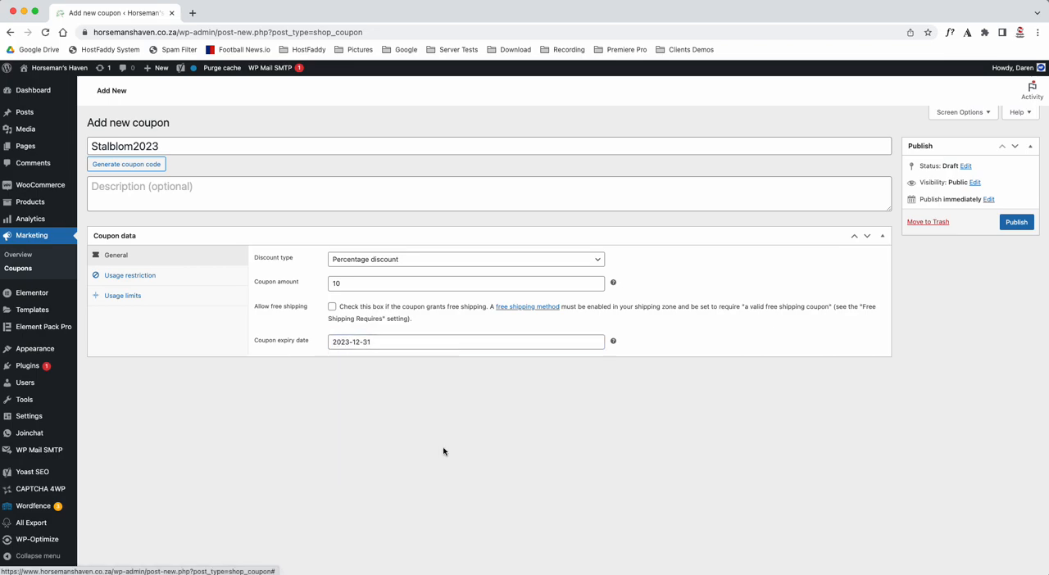
# - Publish the coupon and open its usage restriction settings
pyautogui.click(1016, 222)
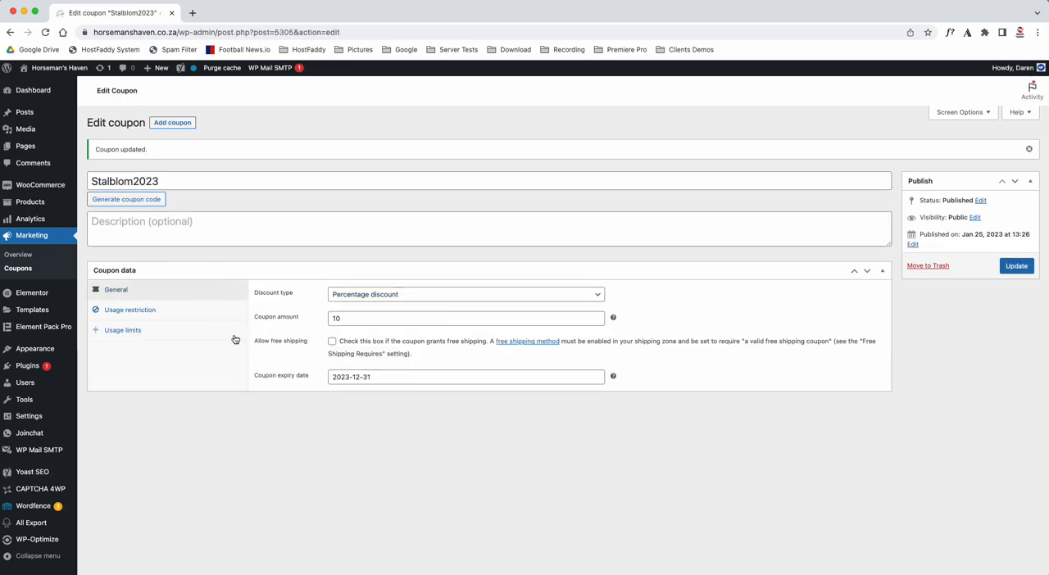
pyautogui.click(119, 312)
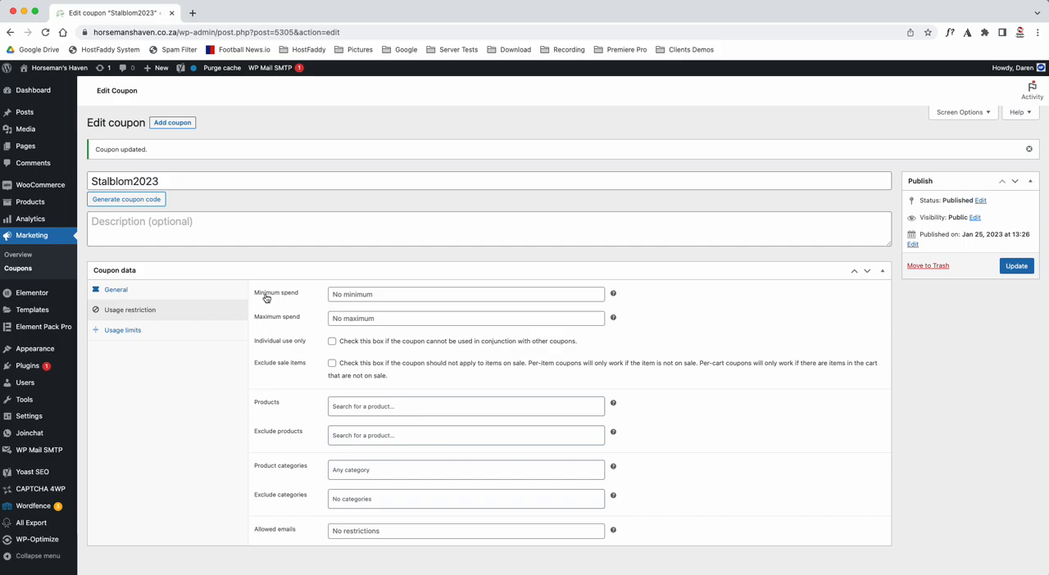
# - Enter a minimum spend of 500 and a maximum spend of 2000, and clear both values again
pyautogui.click(346, 294)
pyautogui.write('500')
pyautogui.click(361, 318)
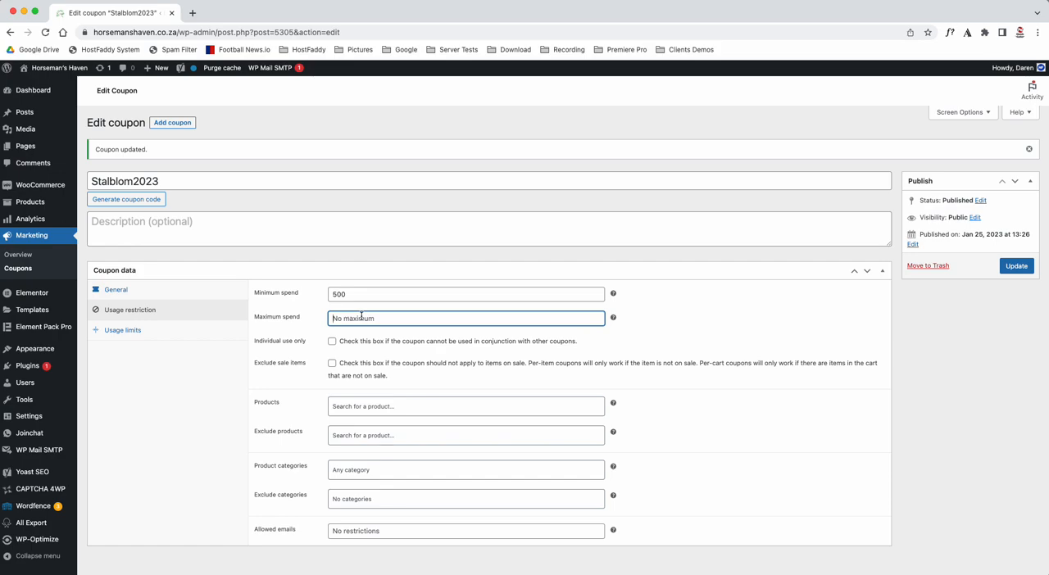
pyautogui.write('2000')
pyautogui.press('BackSpace')
pyautogui.press('BackSpace')
pyautogui.press('BackSpace')
pyautogui.press('BackSpace')
pyautogui.click(330, 297)
pyautogui.press('BackSpace')
pyautogui.press('BackSpace')
pyautogui.press('BackSpace')
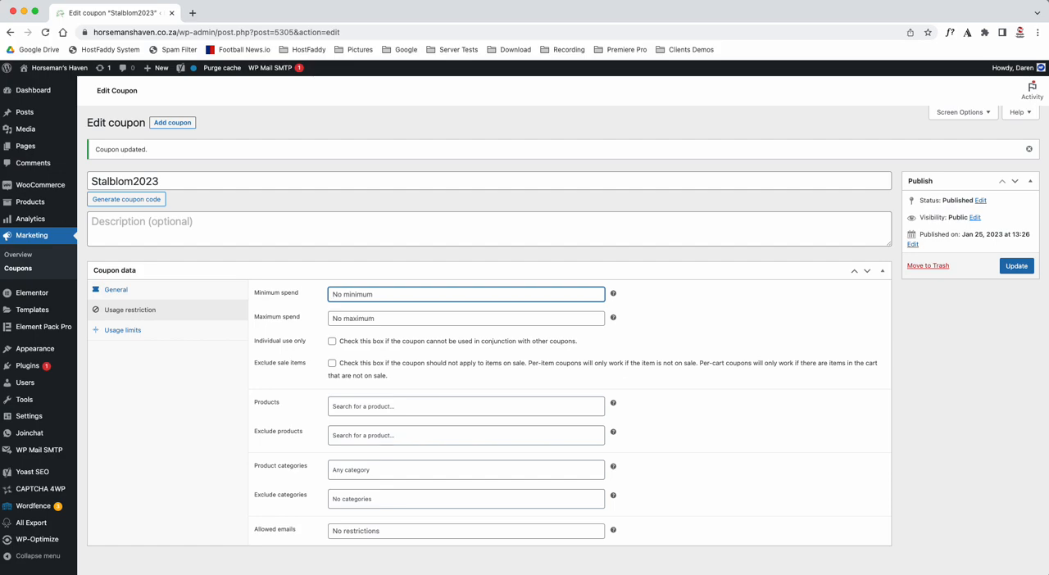
# - Enter a minimum spend of 120 and remove it again
pyautogui.write('120')
pyautogui.press('BackSpace')
pyautogui.press('BackSpace')
pyautogui.press('BackSpace')
# - Enable individual use only so the coupon cannot be combined with other coupons
pyautogui.click(485, 342)
pyautogui.moveTo(486, 342); pyautogui.dragTo(576, 342)
pyautogui.click(571, 344)
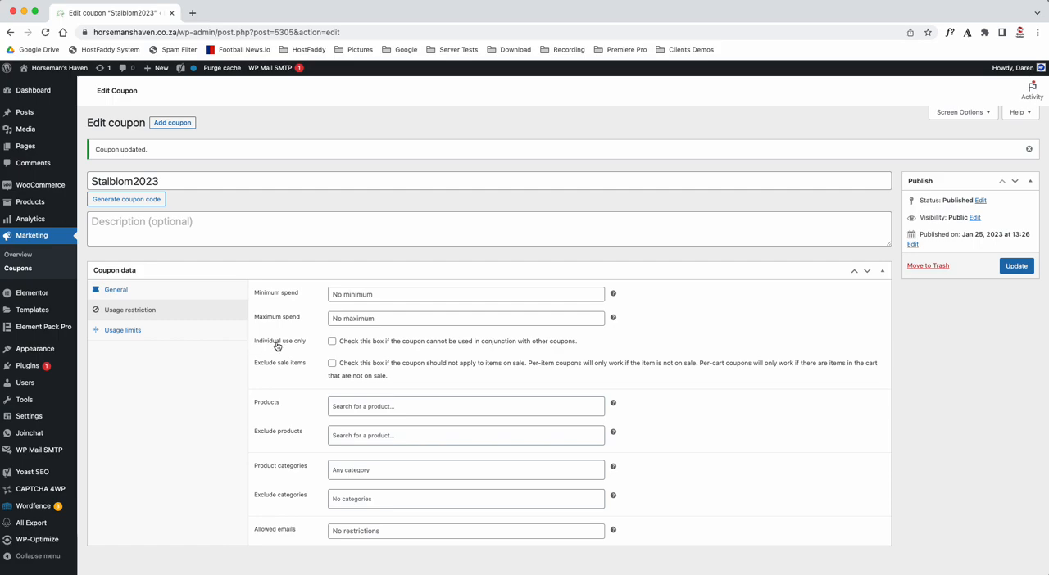
pyautogui.click(332, 343)
# - Examine the product search fields for limiting the coupon to certain products and for excluding products
pyautogui.scroll(-1, 306, 382)
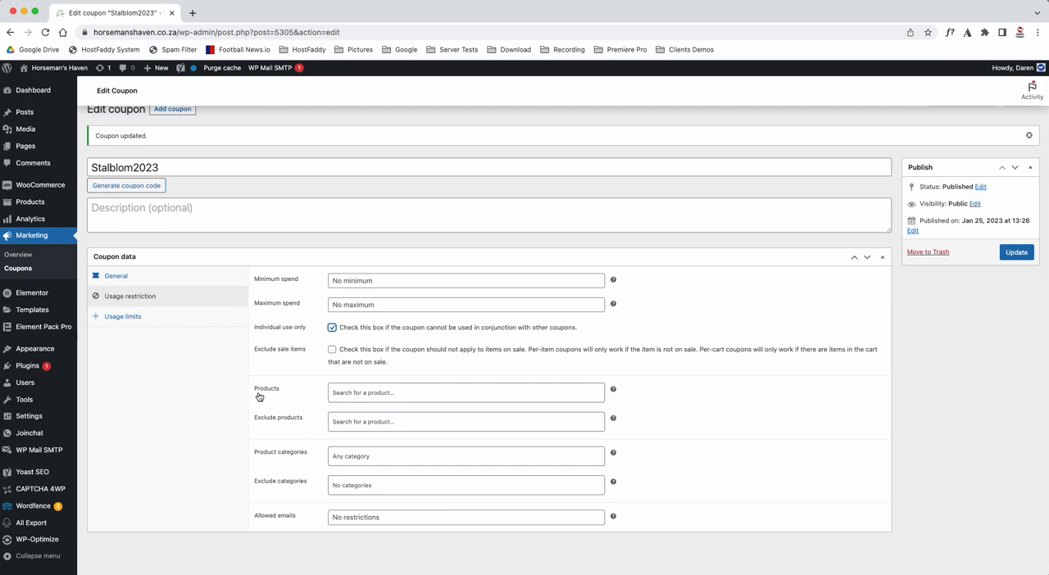
pyautogui.click(378, 395)
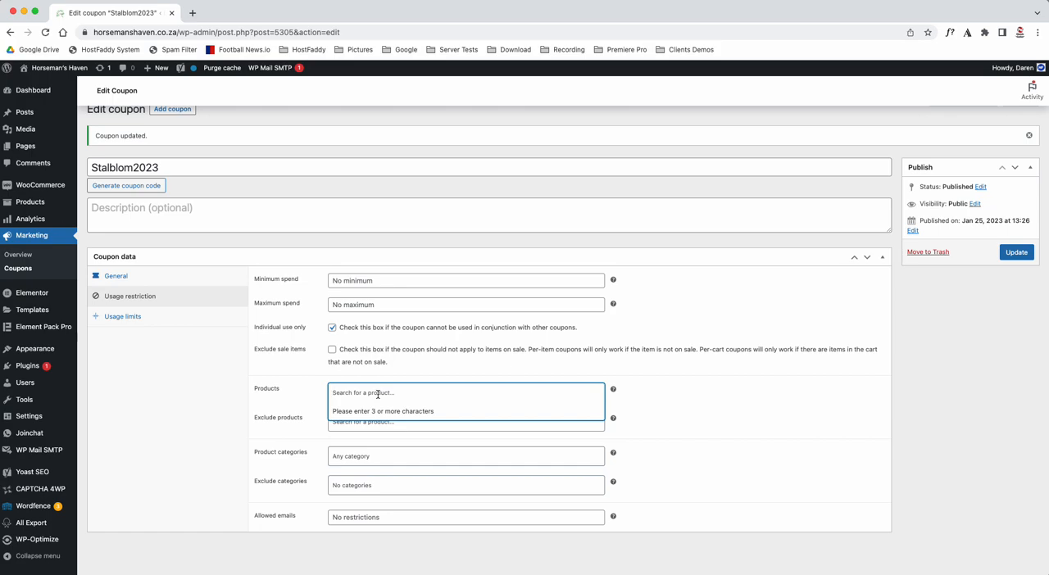
pyautogui.click(308, 393)
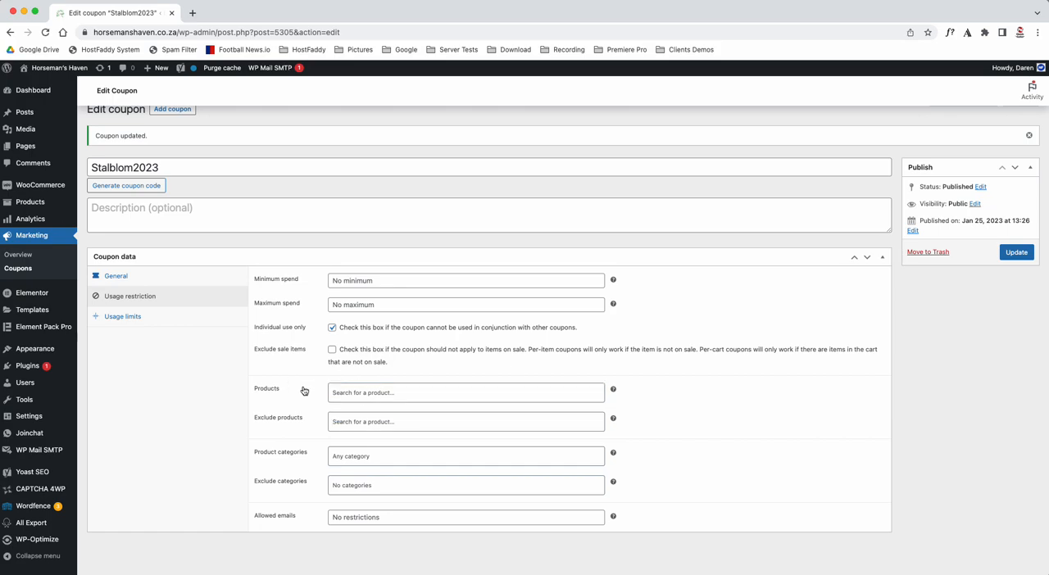
pyautogui.click(351, 422)
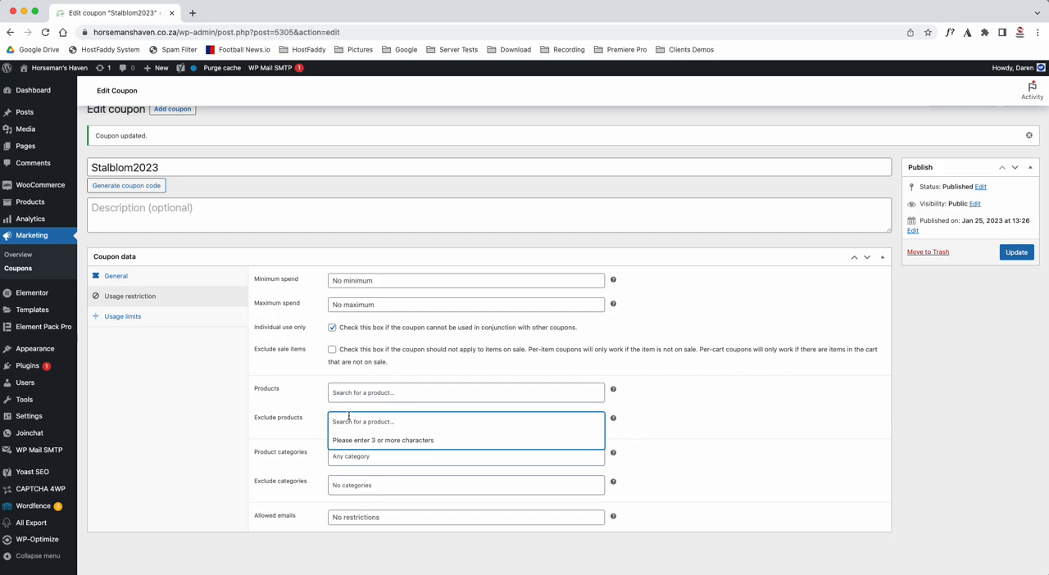
pyautogui.click(301, 403)
# - Examine the selectable product categories and the allowed emails restriction of the coupon
pyautogui.click(356, 456)
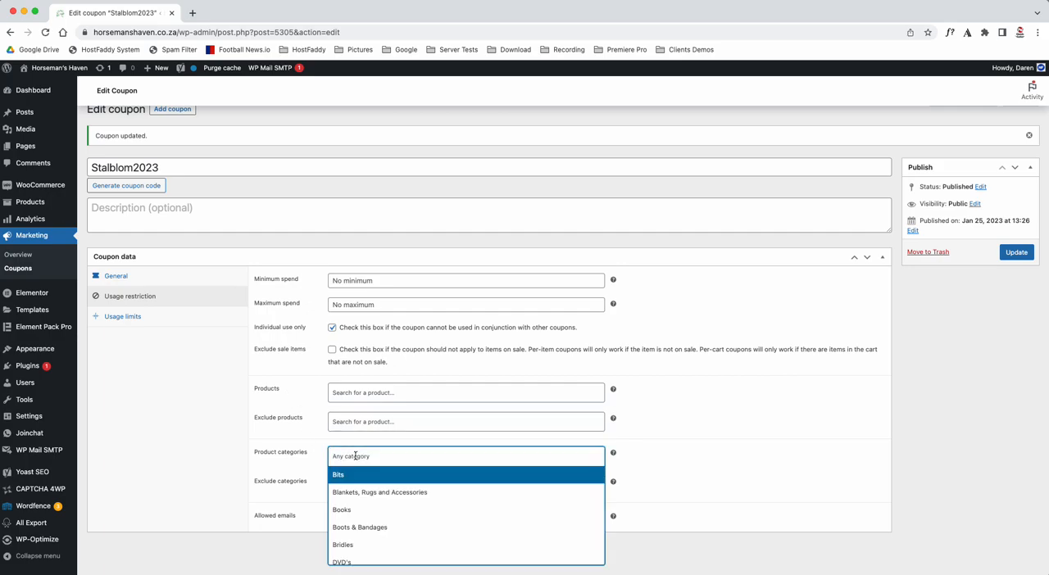
pyautogui.scroll(-5, 354, 527)
pyautogui.scroll(5, 354, 527)
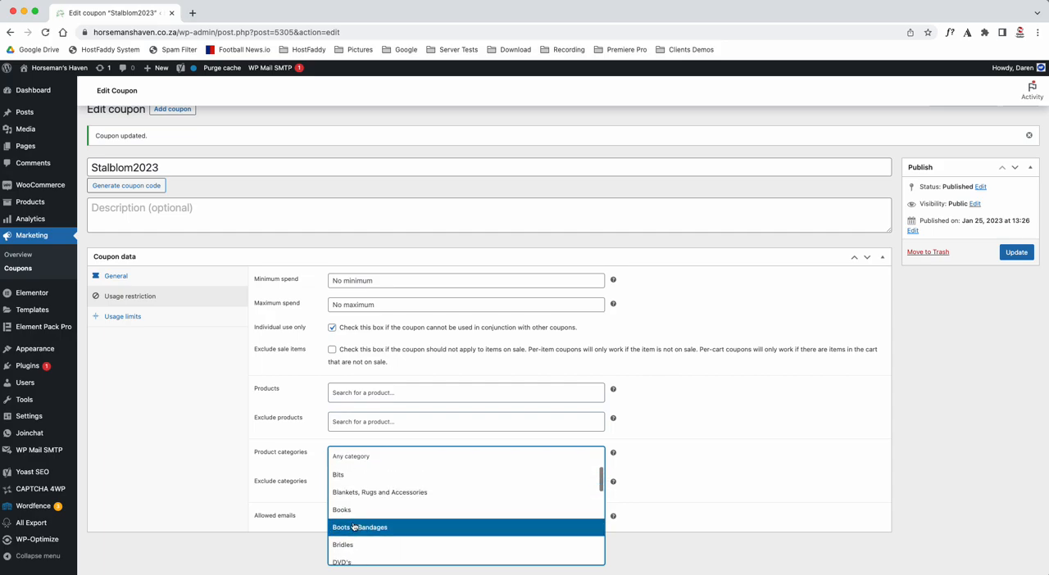
pyautogui.click(306, 429)
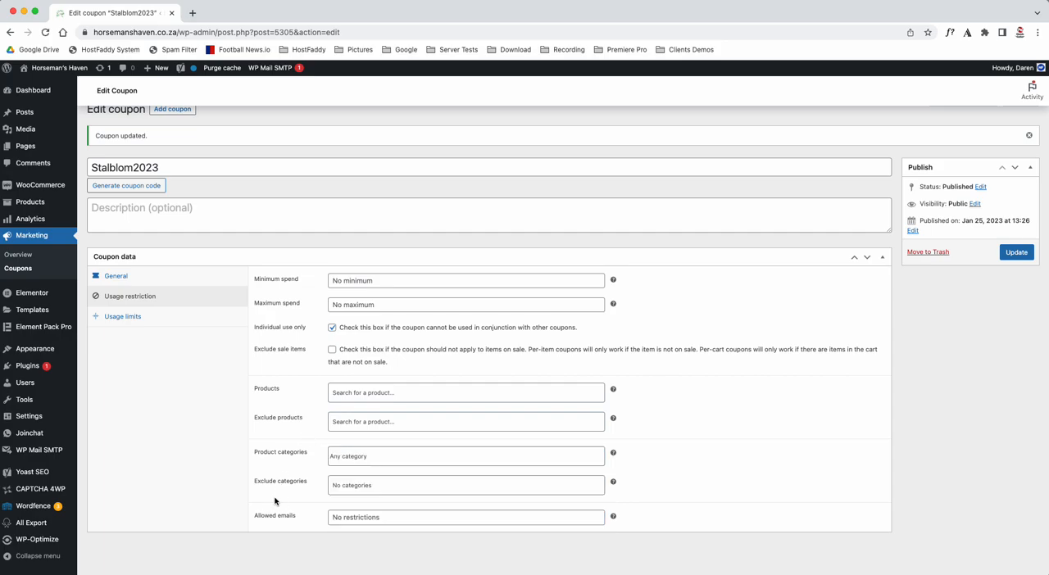
pyautogui.click(342, 516)
pyautogui.click(312, 512)
pyautogui.click(374, 458)
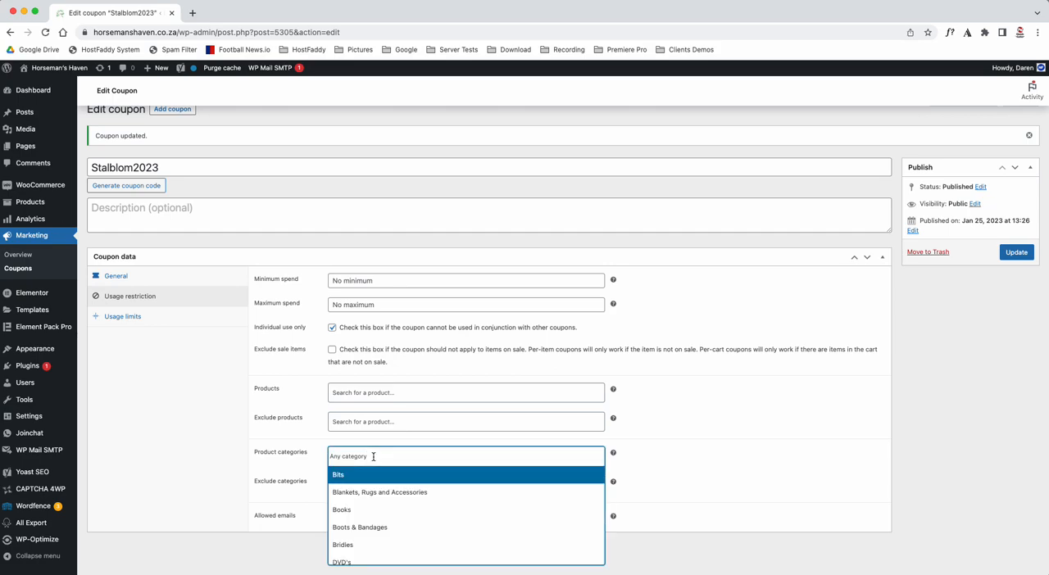
pyautogui.click(200, 450)
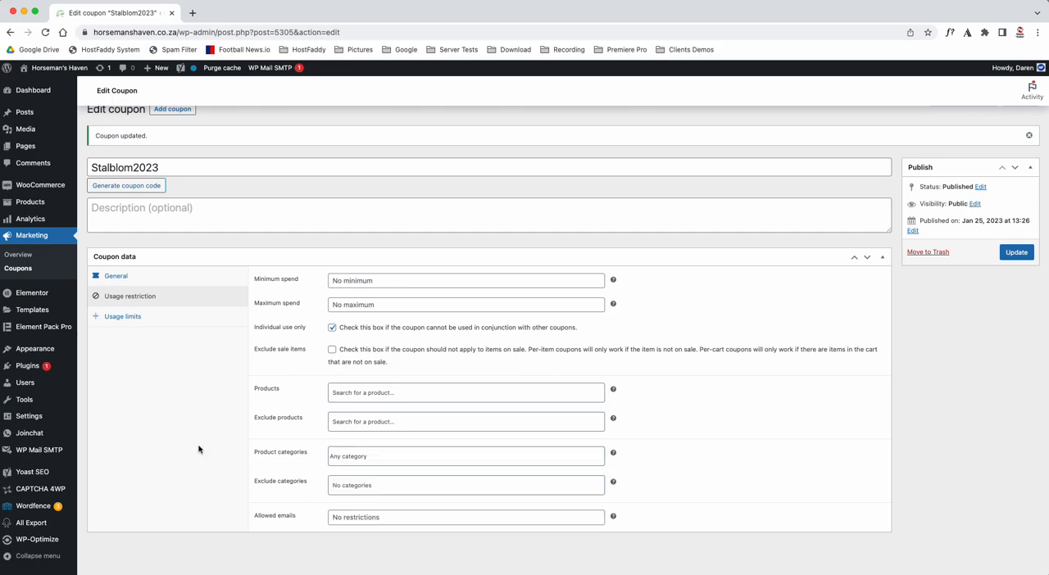
# - Enter a usage limit of 1 per coupon in the usage limits and remove it again
pyautogui.click(118, 318)
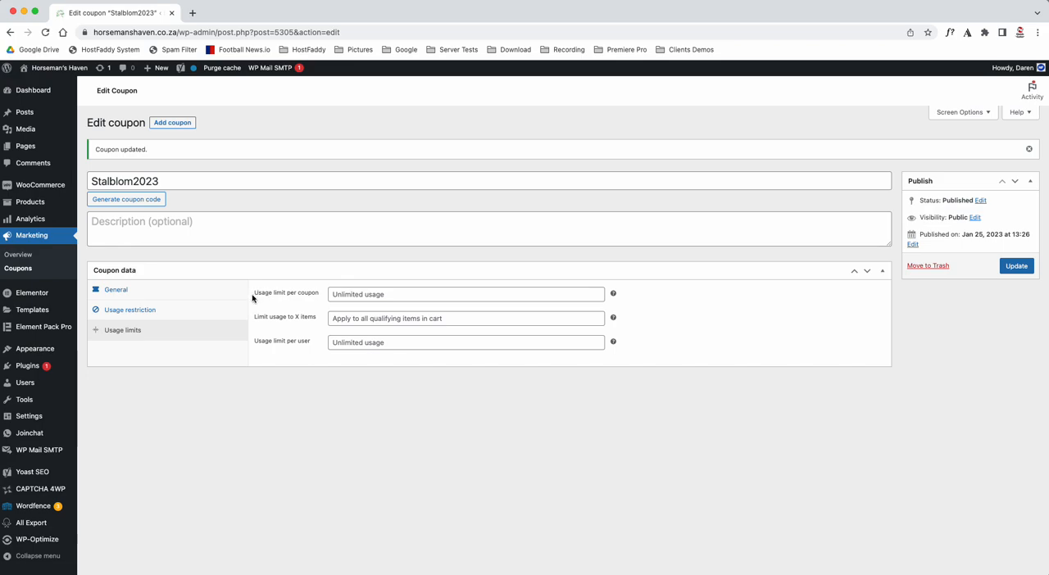
pyautogui.click(368, 296)
pyautogui.write('1')
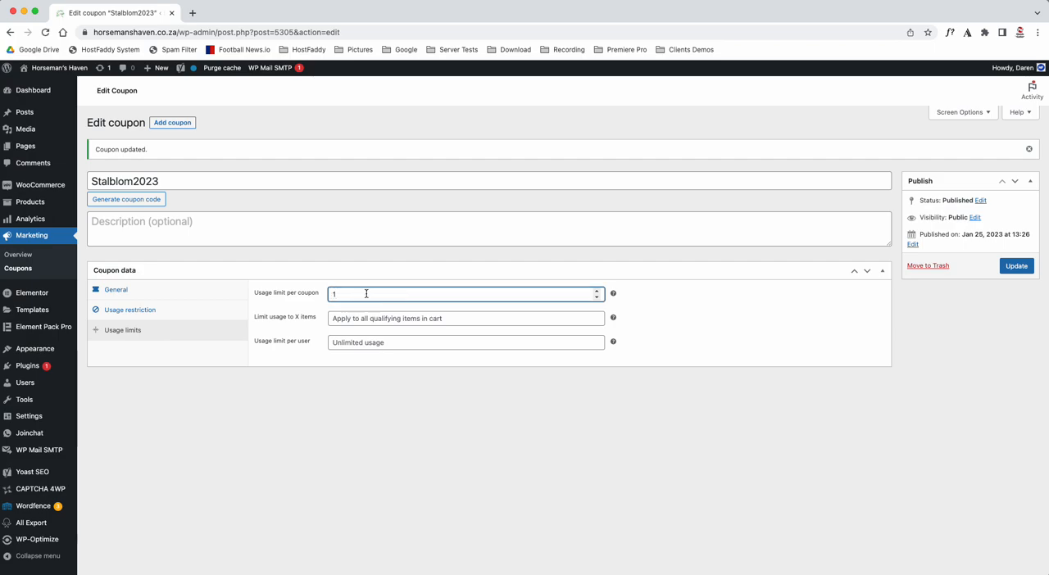
pyautogui.press('BackSpace')
pyautogui.click(368, 342)
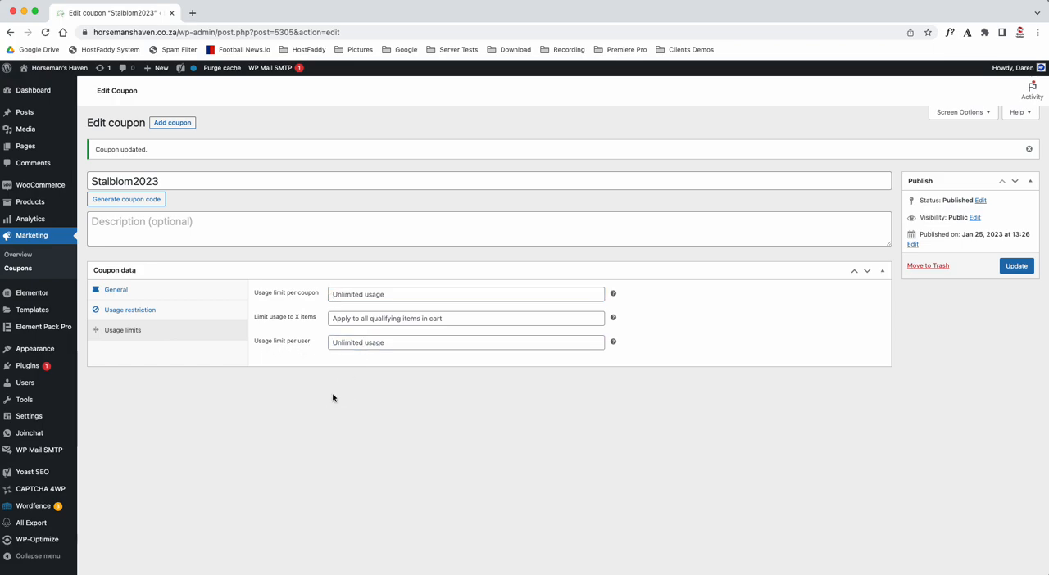
pyautogui.click(353, 344)
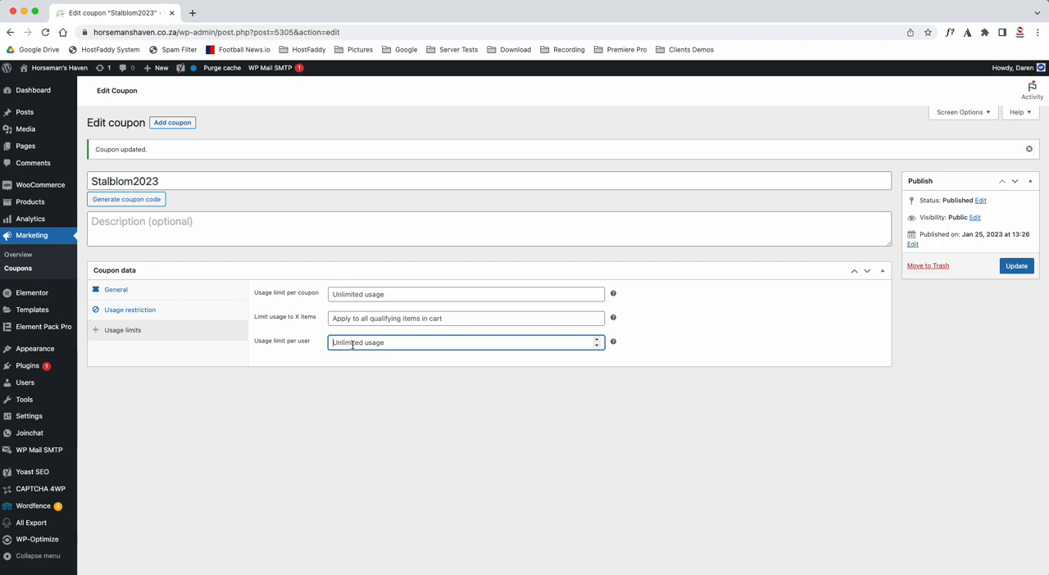
# - Update the Stalblom2023 coupon and review its general, usage restriction and usage limit settings
pyautogui.click(1016, 266)
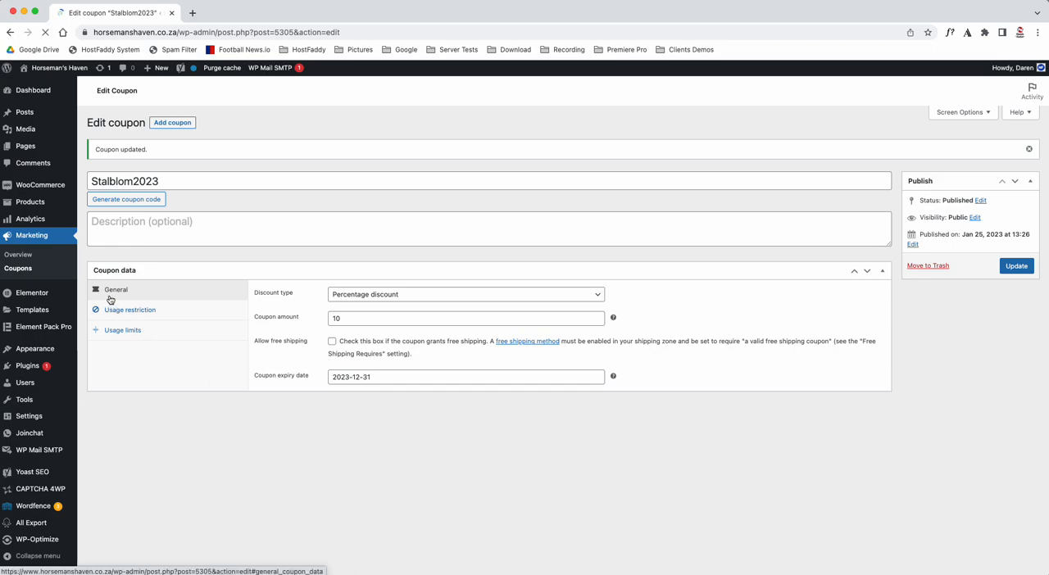
pyautogui.click(287, 319)
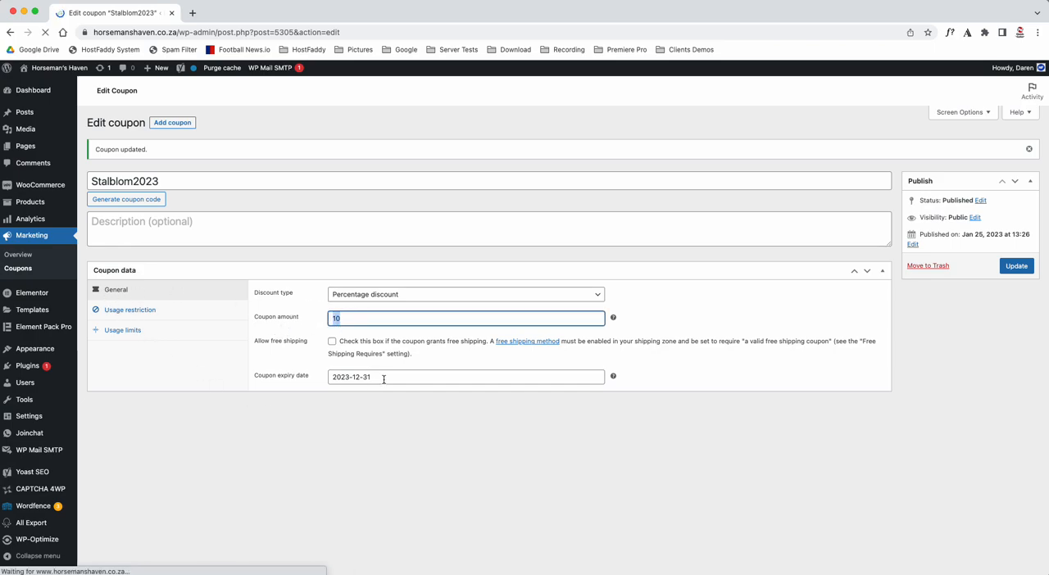
pyautogui.click(120, 312)
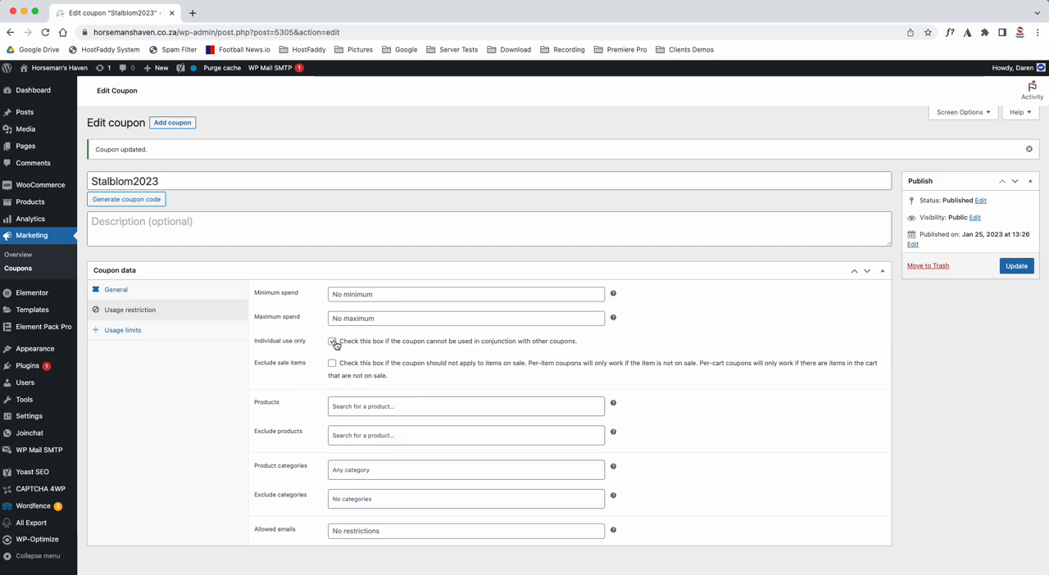
pyautogui.click(131, 331)
pyautogui.click(131, 291)
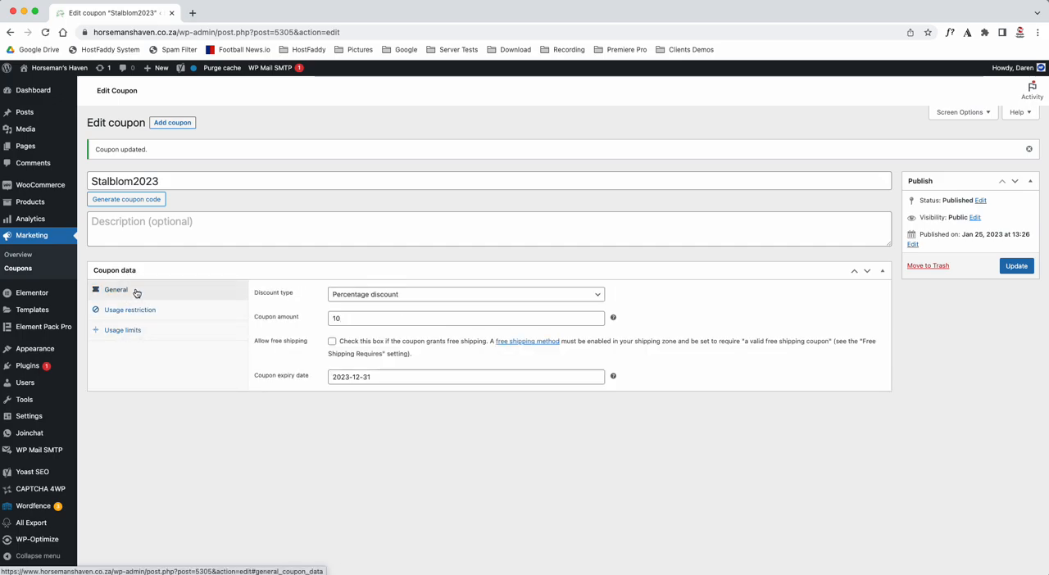
# - Look up El Dorado Stables in the Word list, then return to the browser and start a new coupon
pyautogui.hotkey('ctrl', 'Up')
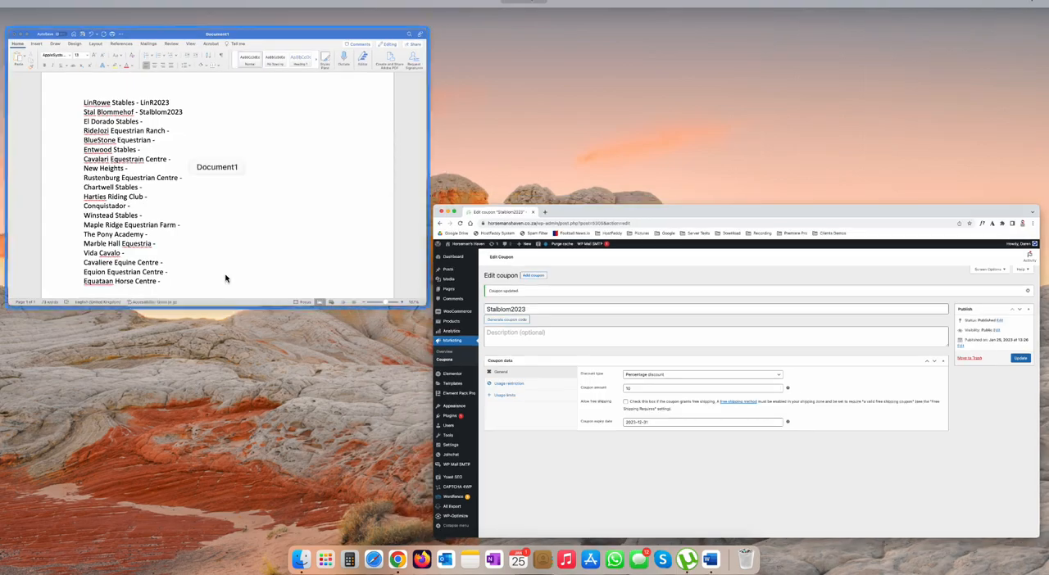
pyautogui.click(241, 237)
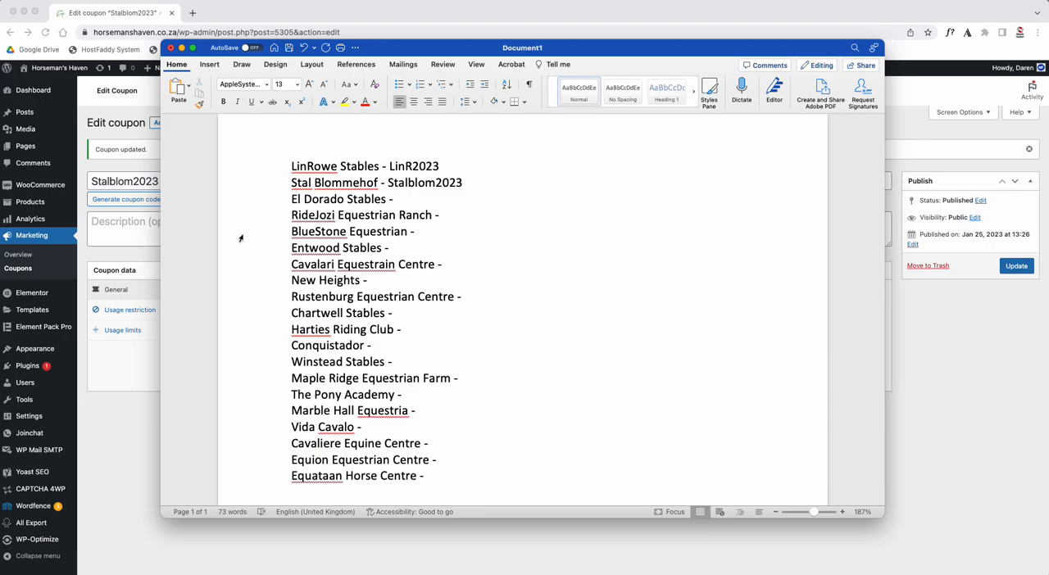
pyautogui.moveTo(292, 199); pyautogui.dragTo(317, 199)
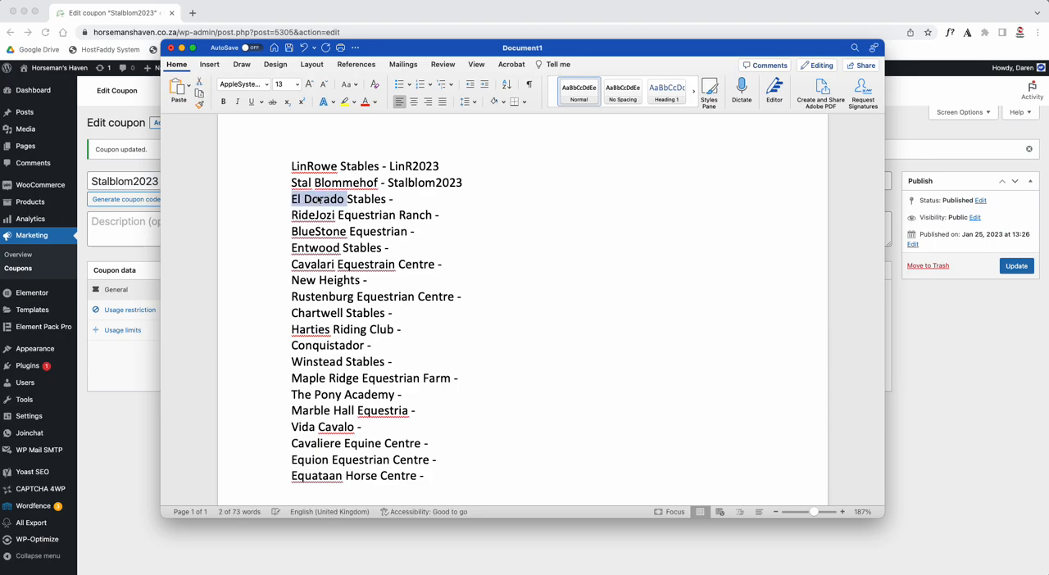
pyautogui.click(135, 457)
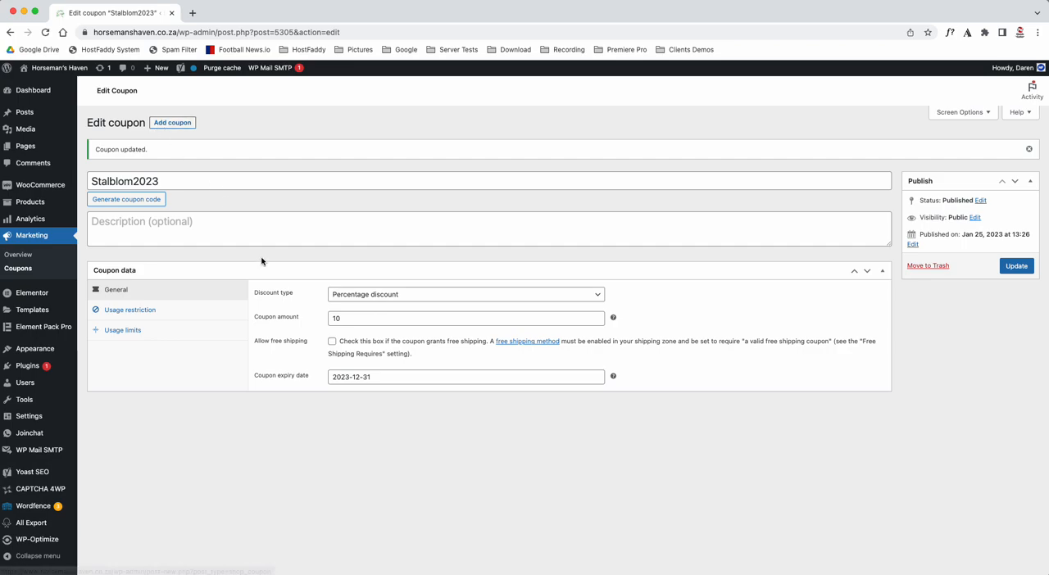
pyautogui.click(169, 124)
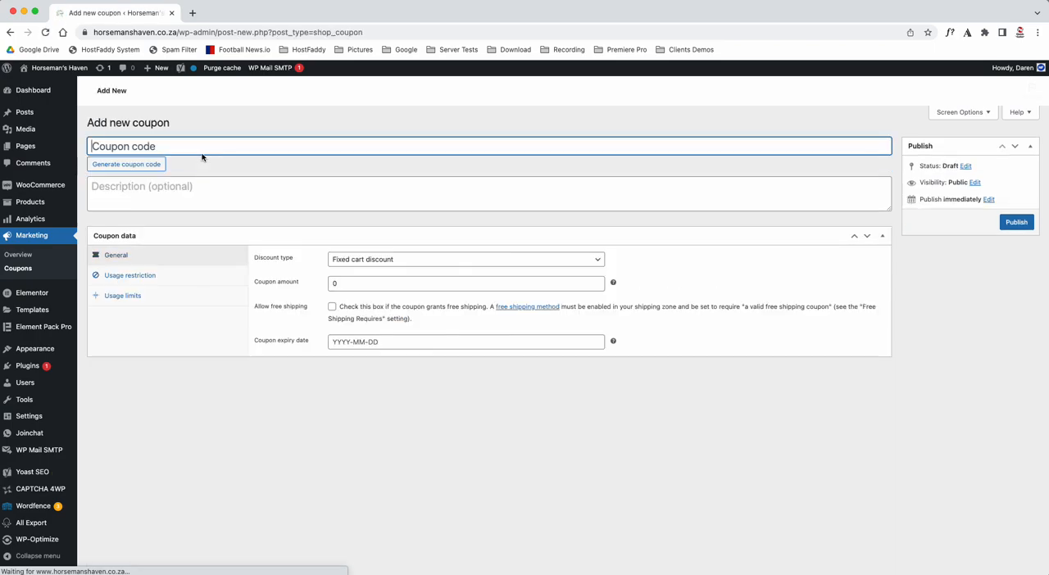
# - Enter ElD2023 as the code of the new coupon for El Dorado Stables
pyautogui.write('El Dorado ')
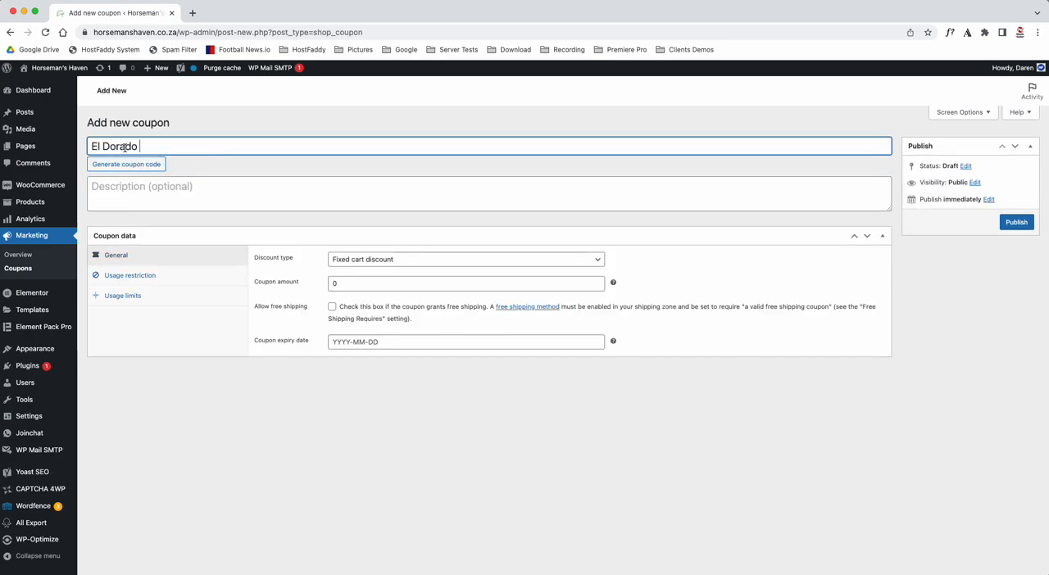
pyautogui.write('2023')
pyautogui.press('BackSpace')
pyautogui.press('BackSpace')
pyautogui.press('BackSpace')
pyautogui.press('BackSpace')
pyautogui.press('BackSpace')
pyautogui.press('Delete')
# - Set the coupon amount to 10 and the discount type to Percentage discount
pyautogui.doubleClick(341, 282)
pyautogui.write('10')
pyautogui.click(366, 267)
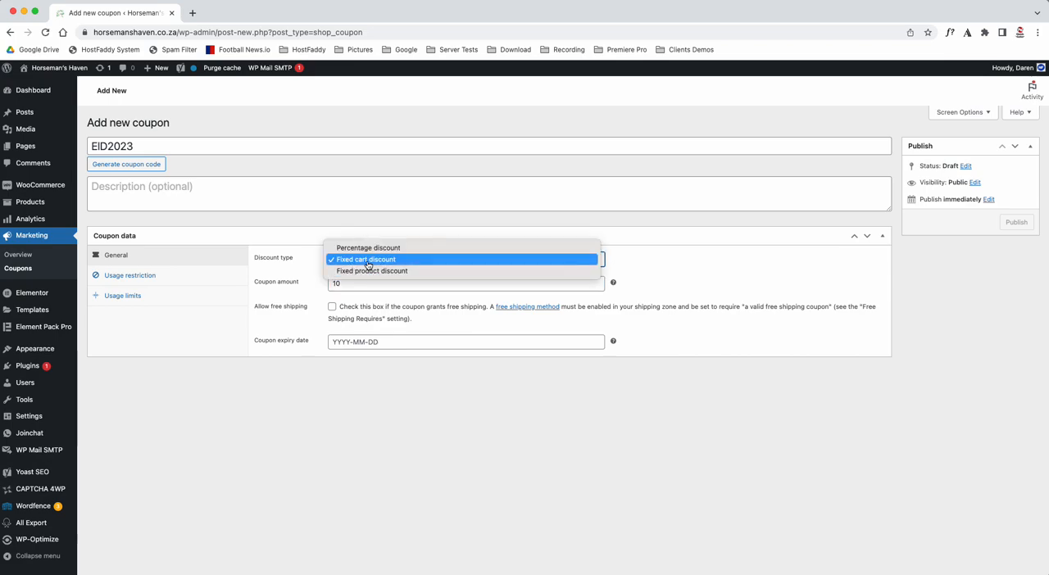
pyautogui.click(399, 249)
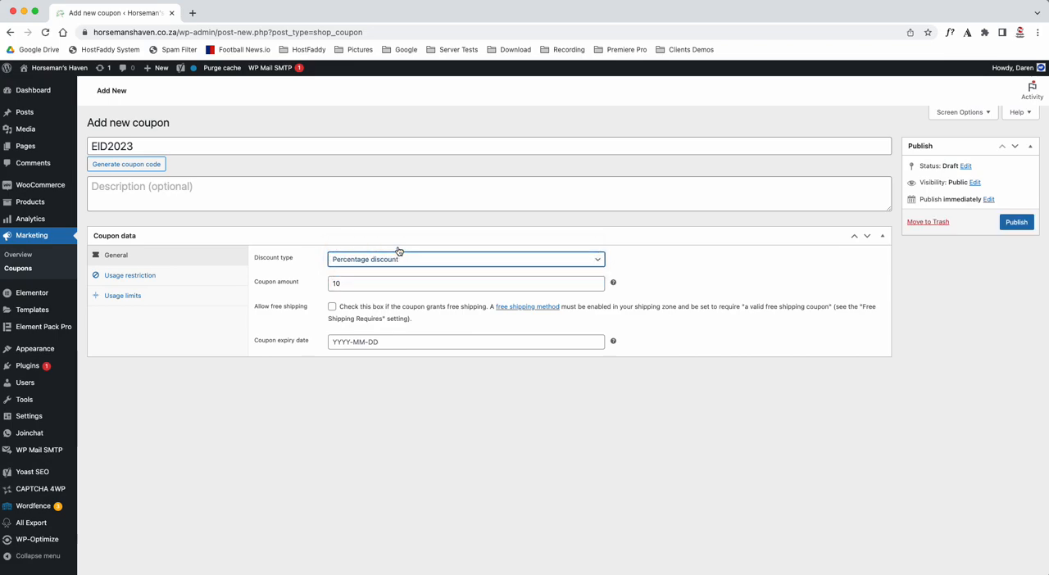
# - Enable individual use only for the coupon, check its usage limits and return to the general settings
pyautogui.click(129, 277)
pyautogui.click(332, 307)
pyautogui.click(144, 297)
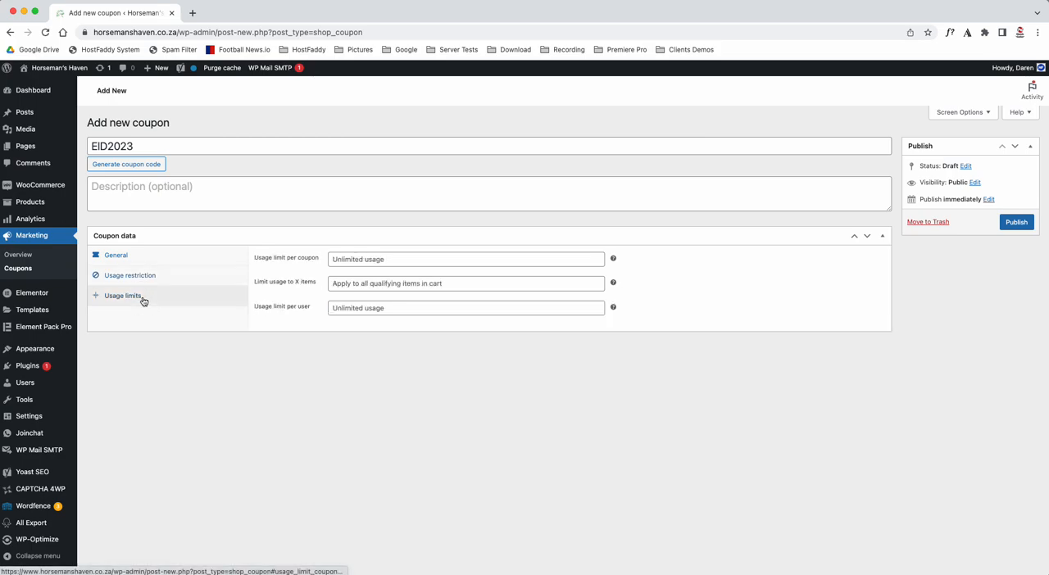
pyautogui.click(155, 259)
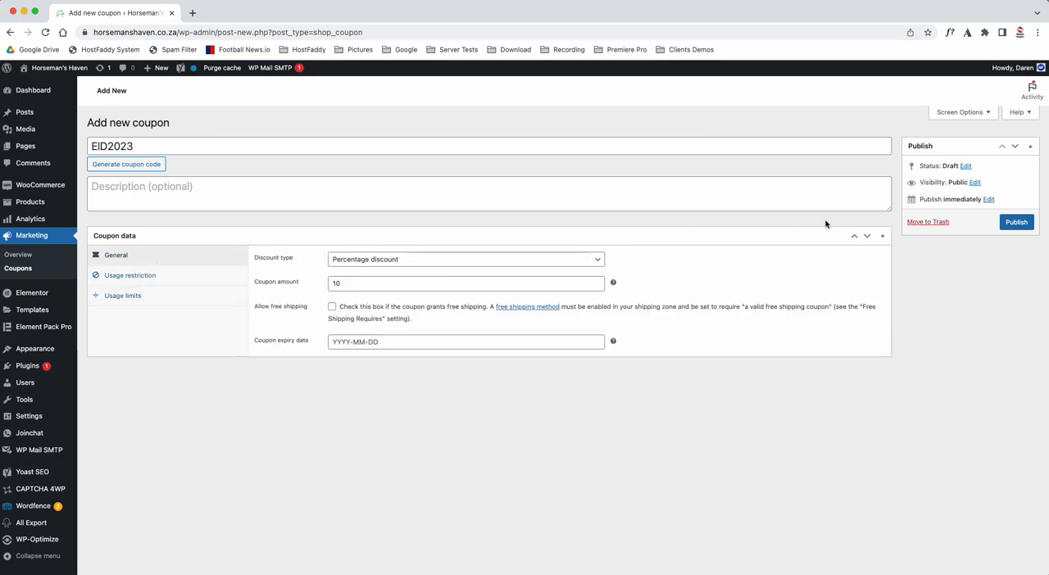
# - Set the coupon's expiry date to 31 December 2023 and publish the coupon
pyautogui.click(354, 340)
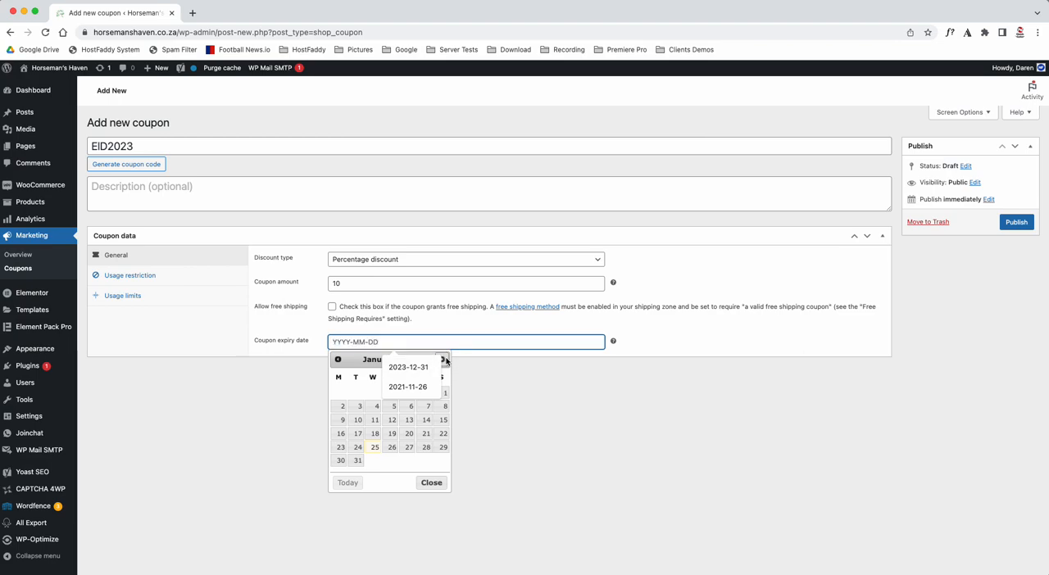
pyautogui.click(442, 359)
pyautogui.click(443, 360)
pyautogui.click(442, 359)
pyautogui.click(442, 360)
pyautogui.click(443, 359)
pyautogui.click(443, 360)
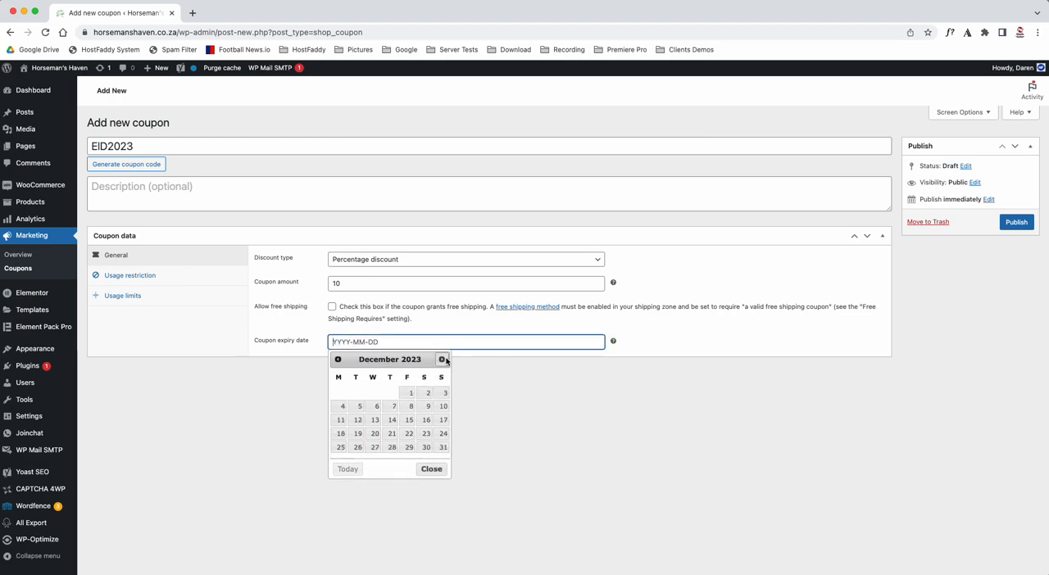
pyautogui.click(443, 447)
pyautogui.click(1014, 223)
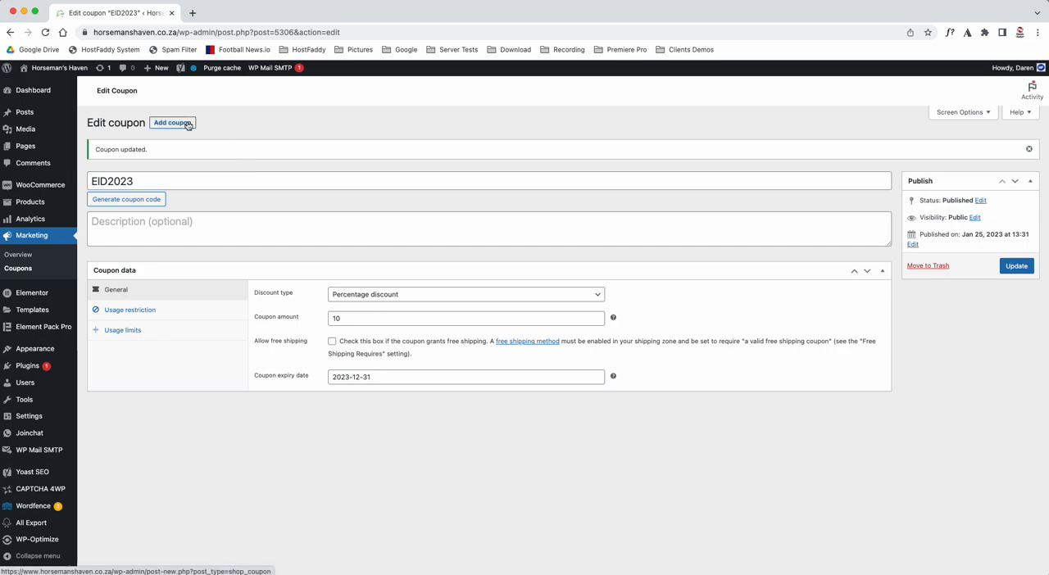
# - Copy the code ElD2023 into the Word list beside El Dorado Stables
pyautogui.moveTo(141, 179); pyautogui.dragTo(82, 183)
pyautogui.press('cmd+c')
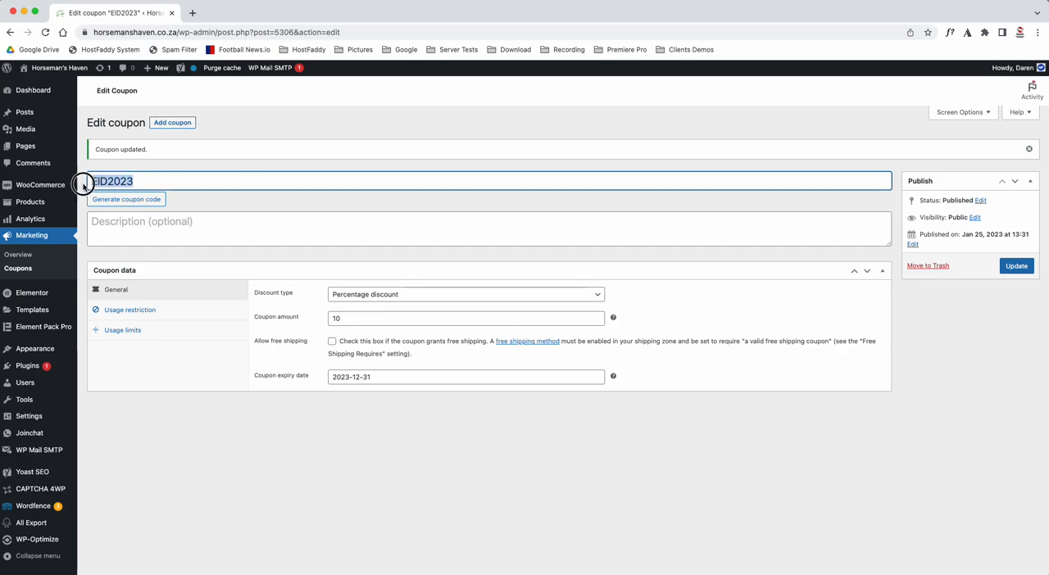
pyautogui.press('super+Tab')
pyautogui.click(417, 198)
pyautogui.press('cmd+v')
# - Add a new coupon with the code Equran2023 for RideJozi Equestrian Ranch from the Word list
pyautogui.moveTo(338, 215); pyautogui.dragTo(358, 215)
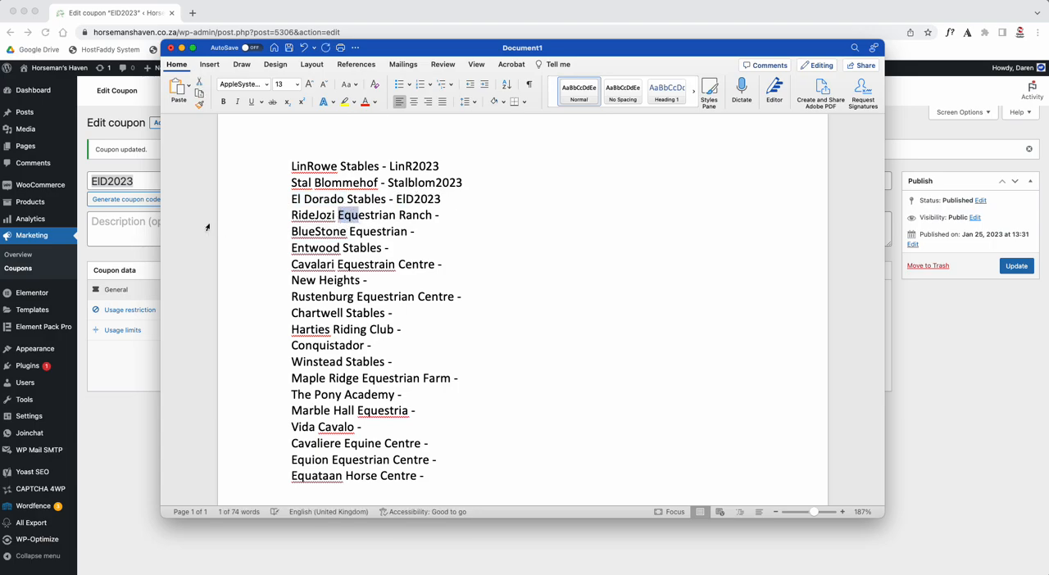
pyautogui.click(132, 140)
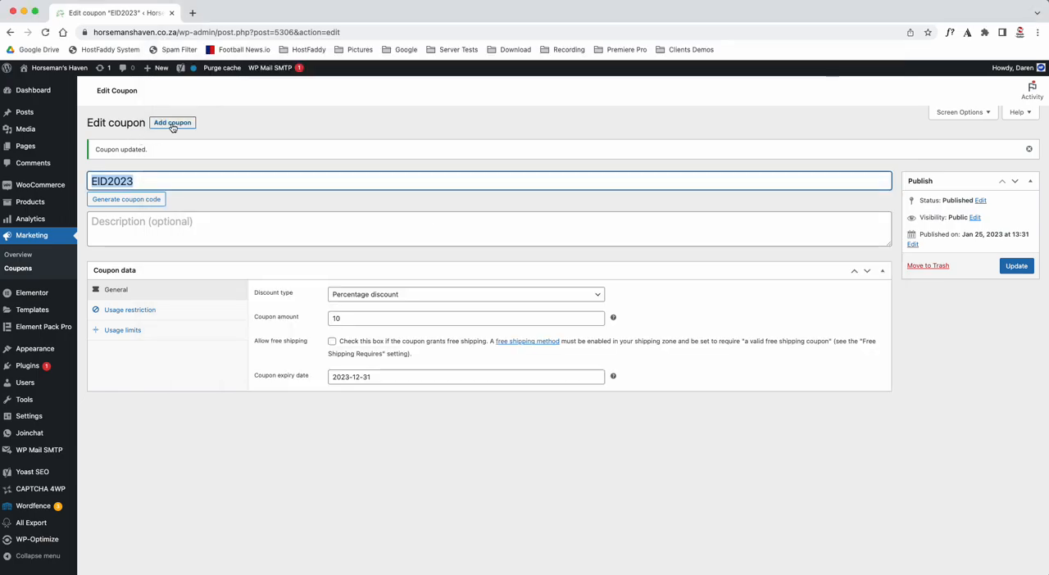
pyautogui.click(170, 122)
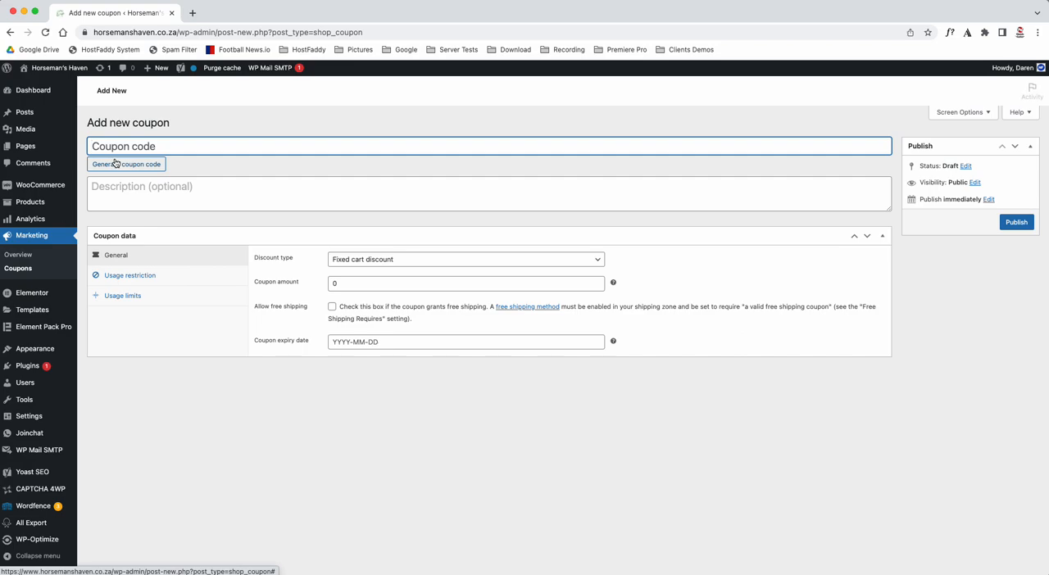
pyautogui.write('Equ')
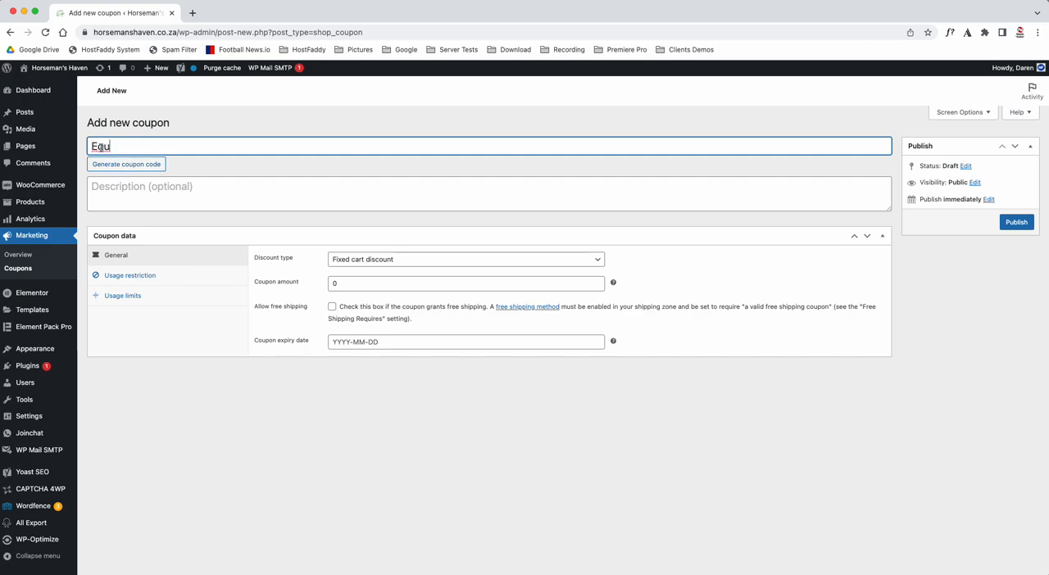
pyautogui.write('ran2023')
# - Copy the code Equran2023 into the Word list beside RideJozi Equestrian Ranch
pyautogui.press('super+a')
pyautogui.press('super+x')
pyautogui.press('super+v')
pyautogui.press('super+Tab')
pyautogui.click(445, 216)
pyautogui.press('super+v')
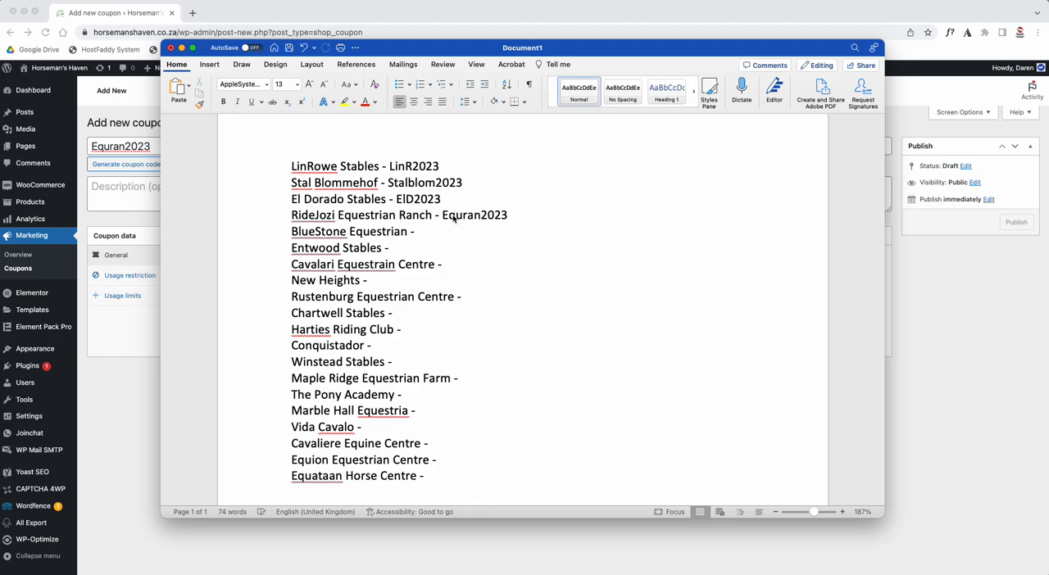
# - Return to the Equran2023 coupon and set its amount to 10 and its discount type to Percentage discount
pyautogui.press('super+Tab')
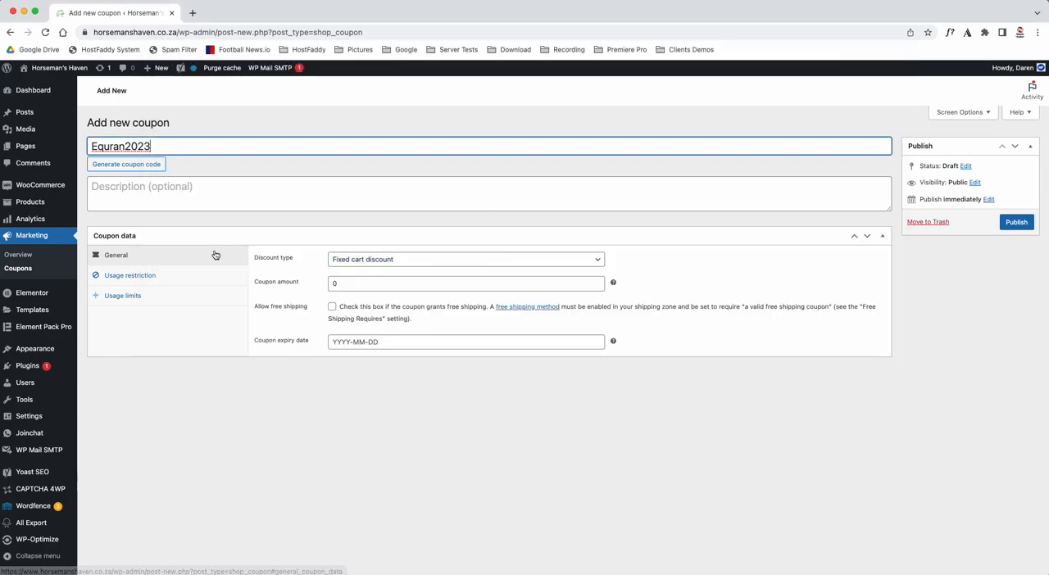
pyautogui.click(334, 284)
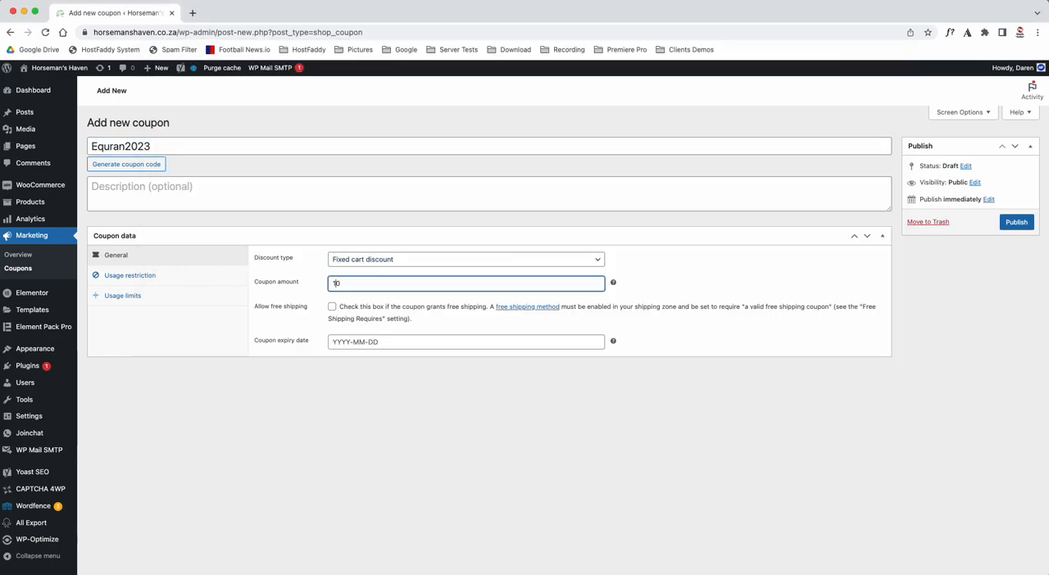
pyautogui.click(354, 259)
pyautogui.click(356, 246)
# - Enable individual use only for the Equran2023 coupon and publish it
pyautogui.click(133, 275)
pyautogui.click(332, 307)
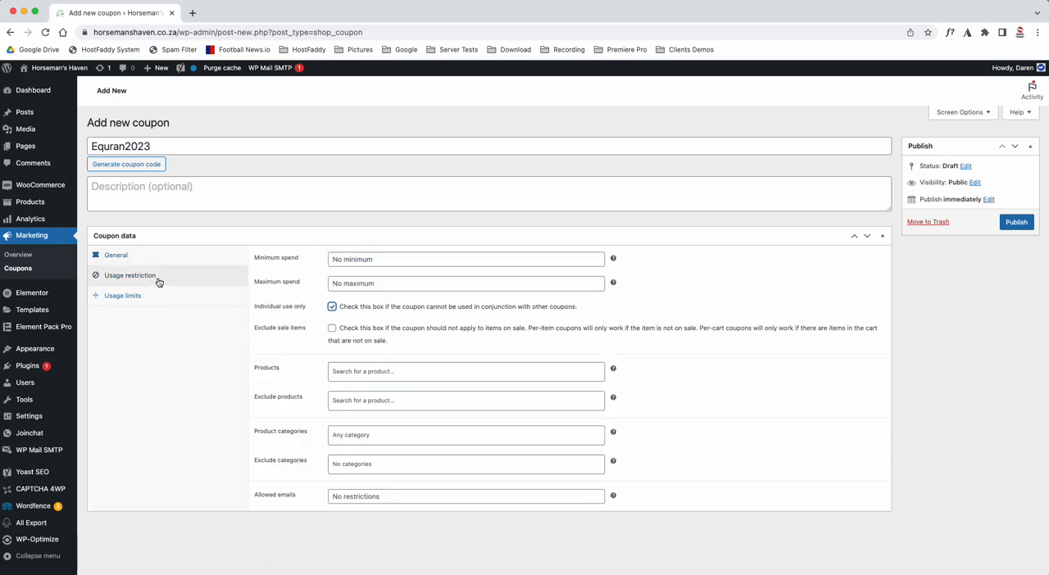
pyautogui.click(1016, 222)
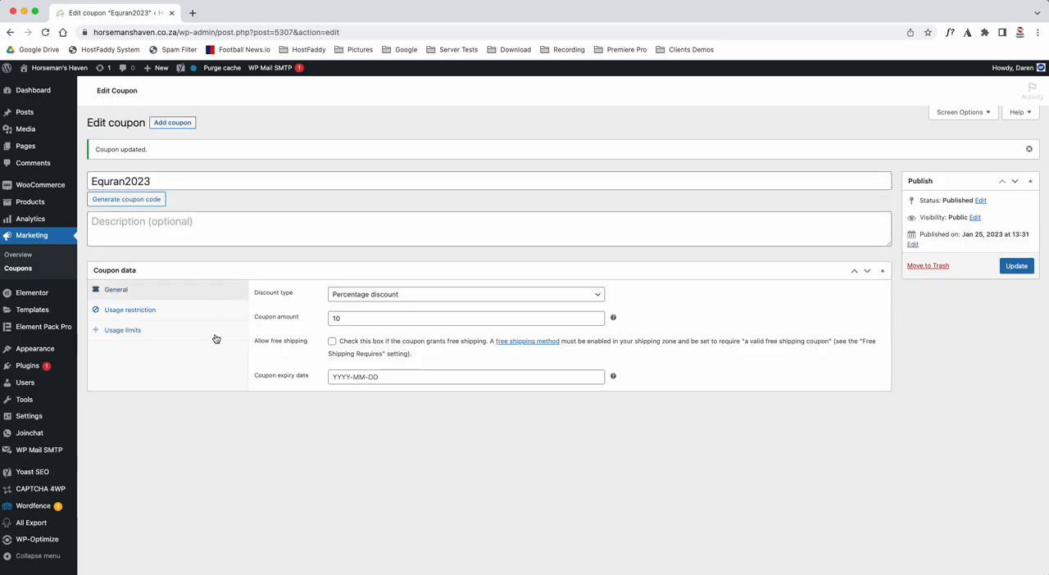
# - Add a new coupon for BlueStone Equestrian with the code Blustone2023, without a space, and copy the code
pyautogui.click(174, 122)
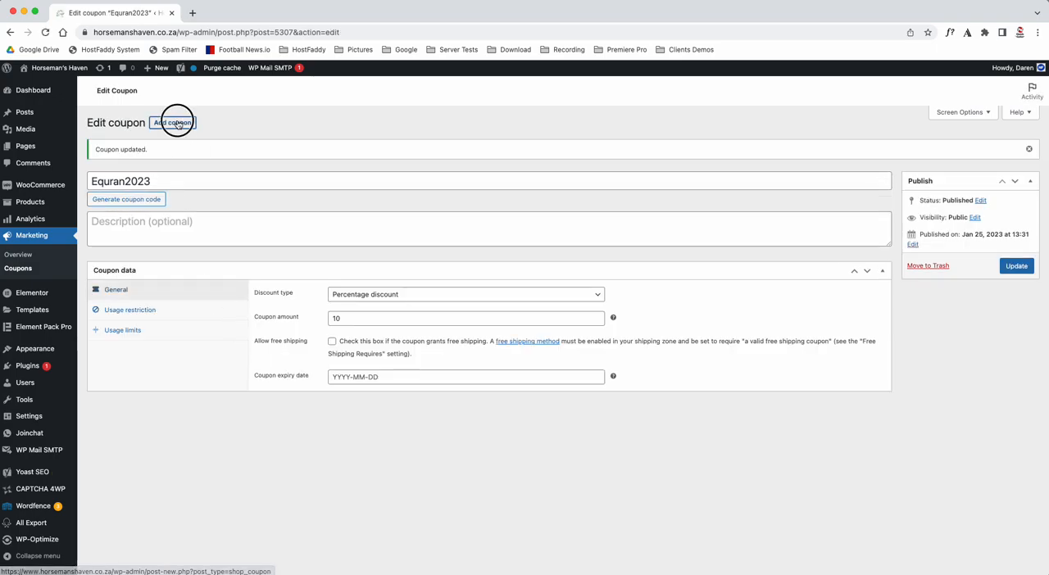
pyautogui.press('super+Tab')
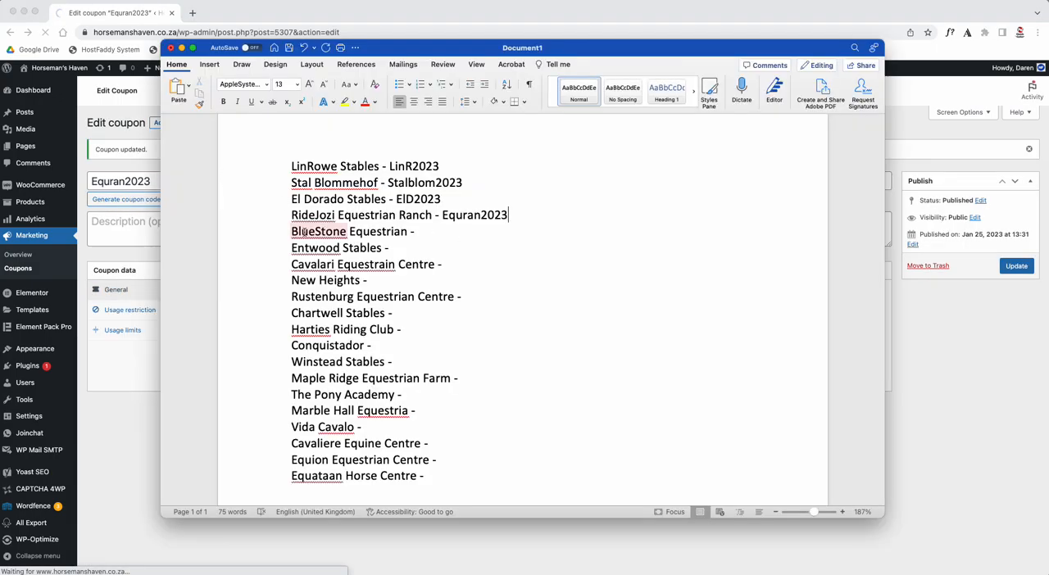
pyautogui.moveTo(293, 232); pyautogui.dragTo(313, 232)
pyautogui.press('super+Tab')
pyautogui.press('super+v')
pyautogui.write('st')
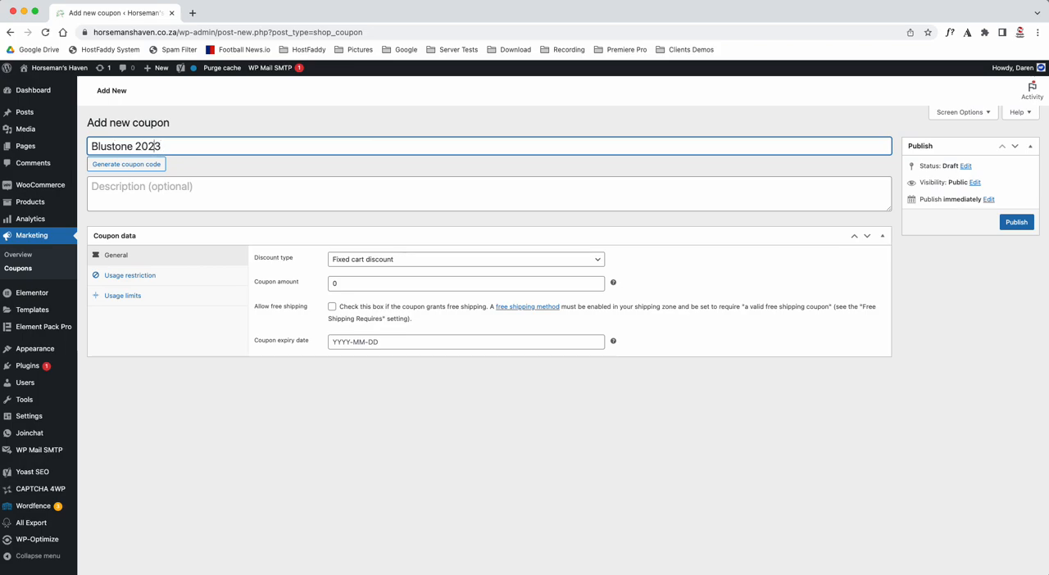
pyautogui.press('BackSpace')
pyautogui.click(160, 146)
pyautogui.click(164, 146)
pyautogui.moveTo(161, 146); pyautogui.dragTo(91, 144)
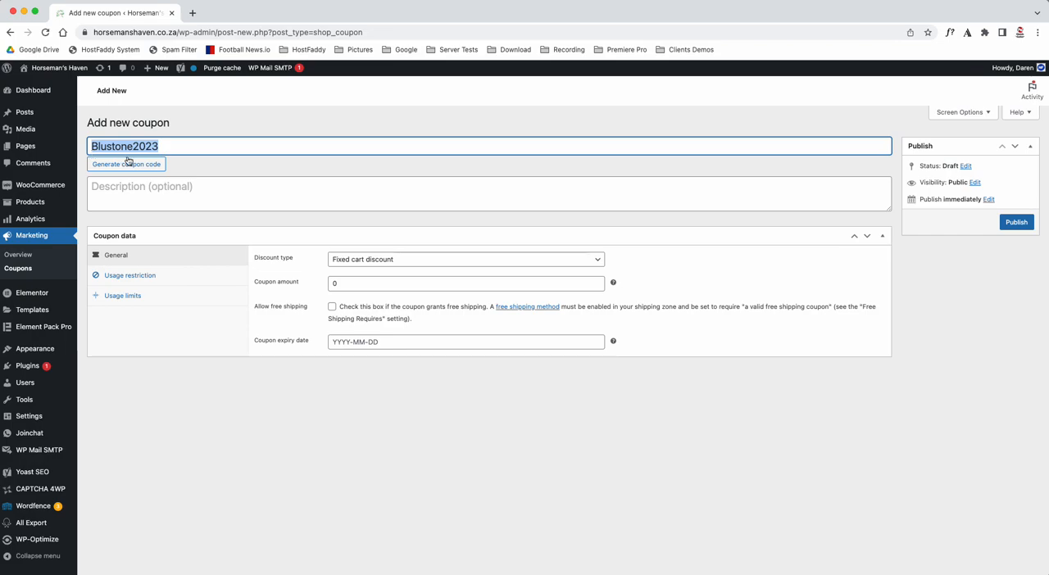
# - Set the Blustone2023 coupon to a Percentage discount of 10, enable individual use only and return to the general settings
pyautogui.click(348, 260)
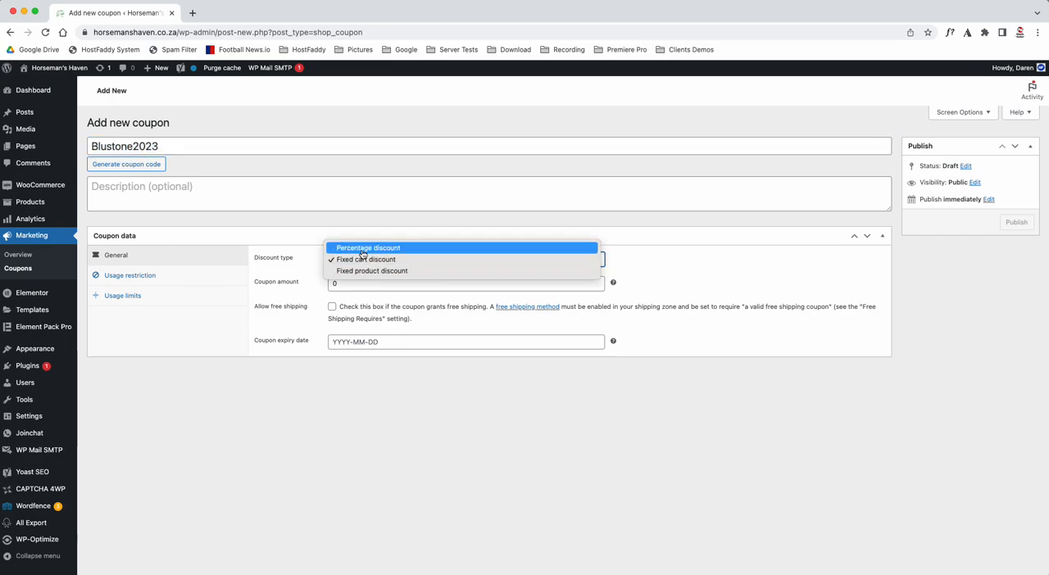
pyautogui.click(366, 248)
pyautogui.click(332, 282)
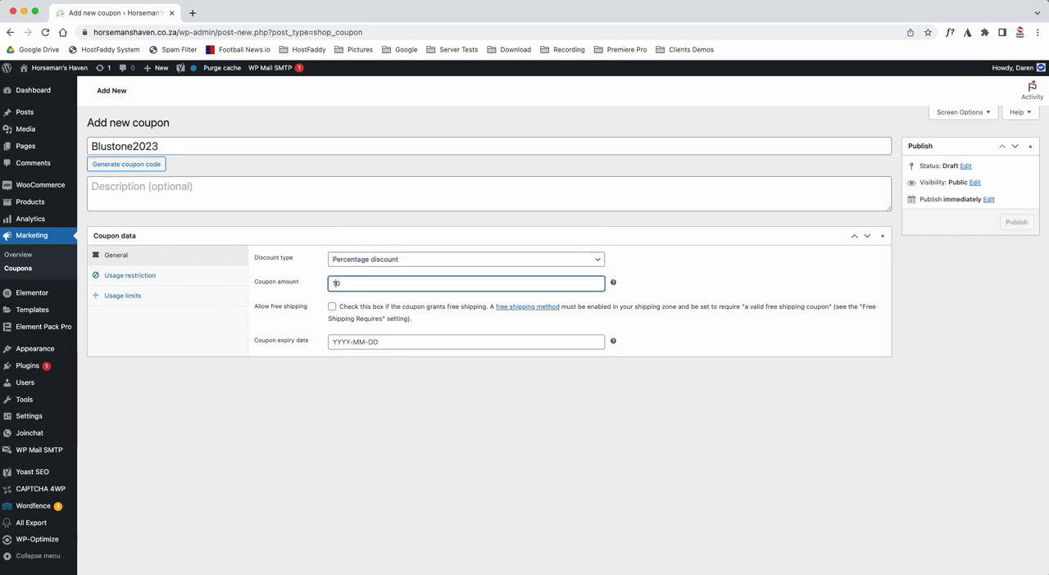
pyautogui.click(141, 277)
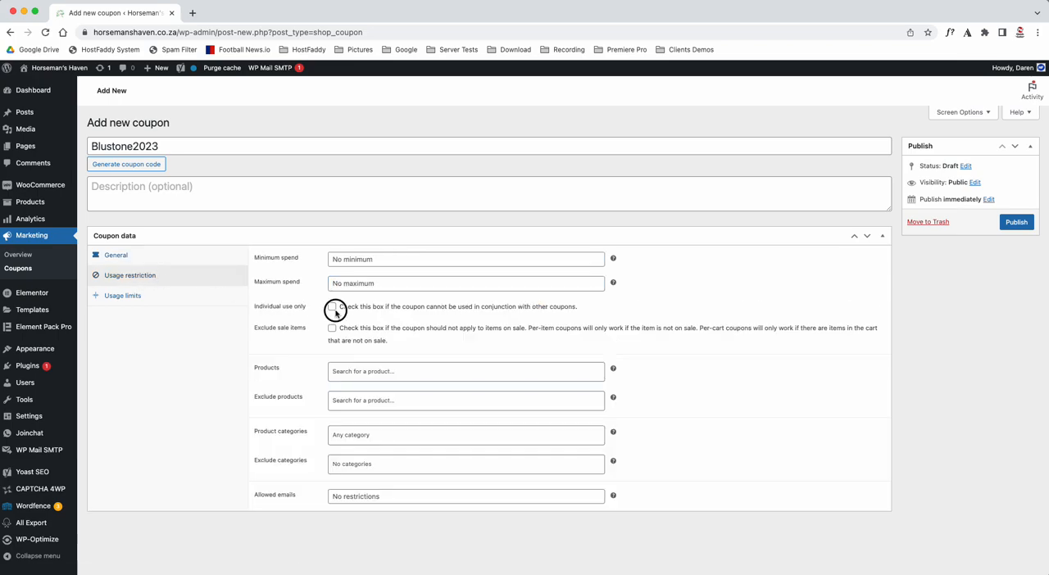
pyautogui.click(169, 259)
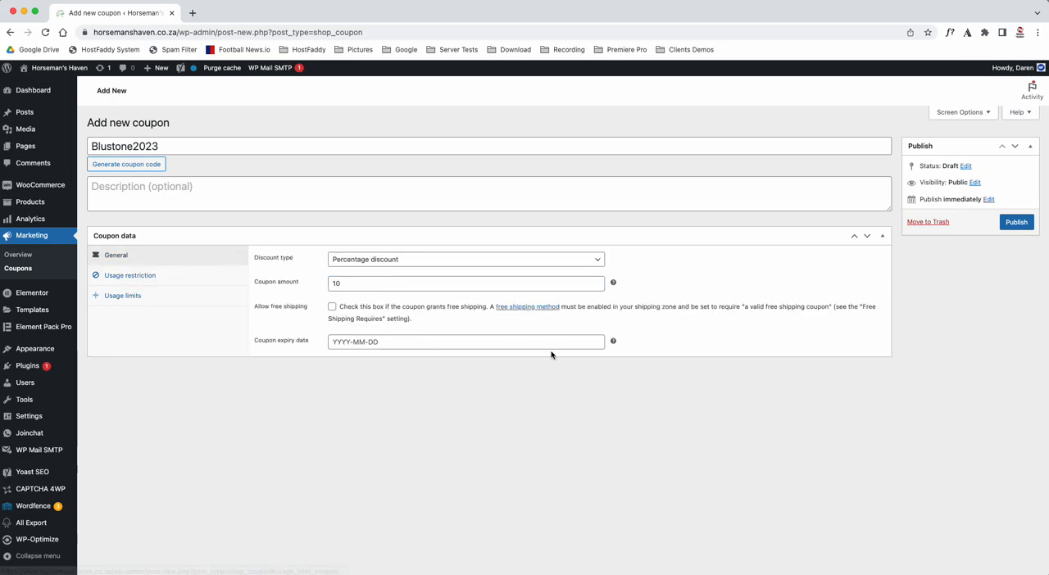
# - Set the Blustone2023 coupon's expiry date to 31 December 2023 and publish the coupon
pyautogui.click(573, 343)
pyautogui.click(443, 359)
pyautogui.click(443, 359)
pyautogui.click(443, 359)
pyautogui.click(443, 359)
pyautogui.click(442, 359)
pyautogui.click(443, 359)
pyautogui.click(443, 359)
pyautogui.click(443, 359)
pyautogui.click(443, 359)
pyautogui.click(442, 359)
pyautogui.click(442, 359)
pyautogui.click(442, 447)
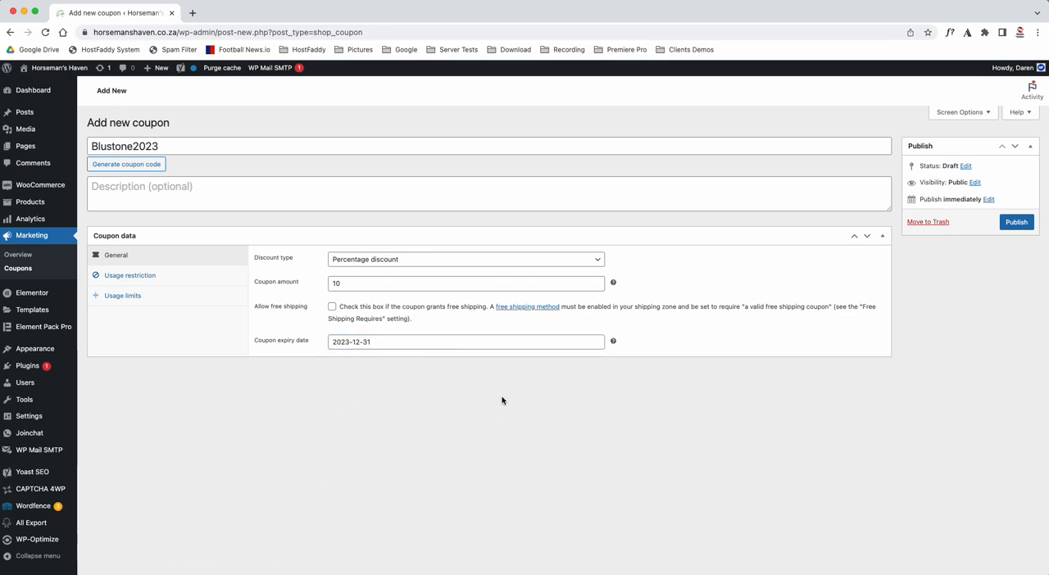
pyautogui.click(1016, 222)
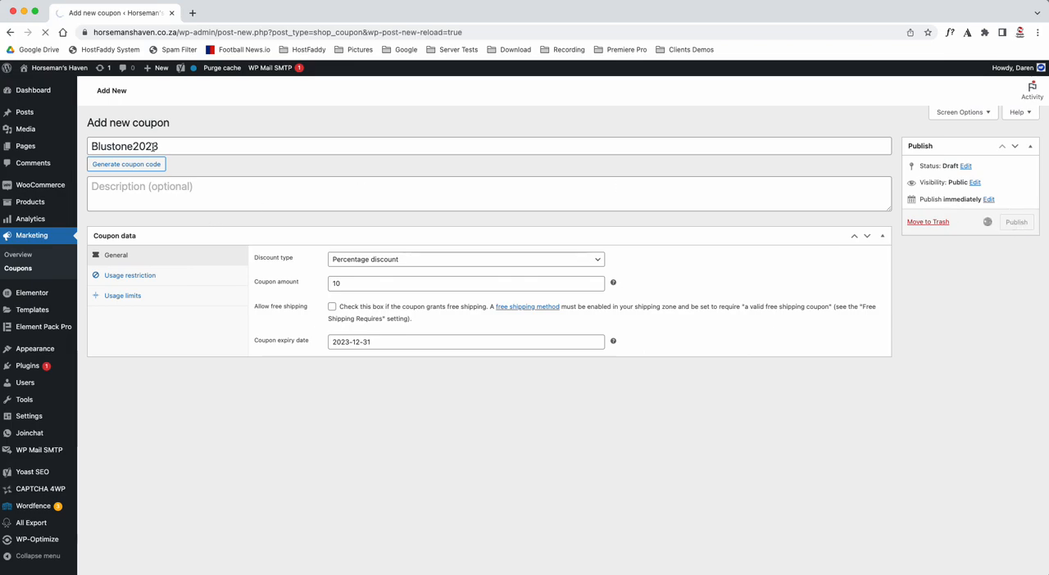
# - Paste the code Blustone2023 into the Word list beside BlueStone Equestrian
pyautogui.press('super+Tab')
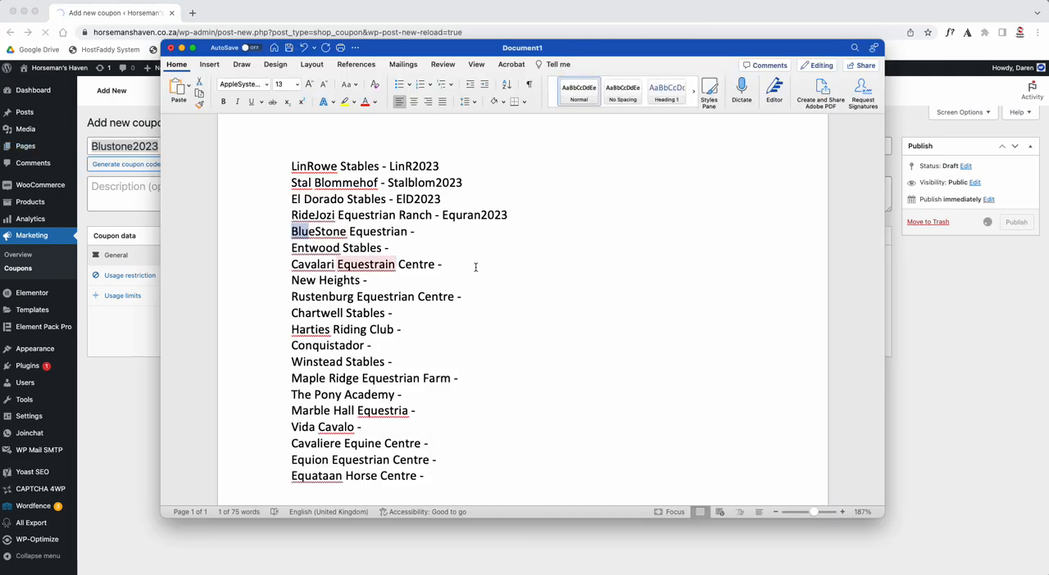
pyautogui.click(437, 232)
pyautogui.press('super+v')
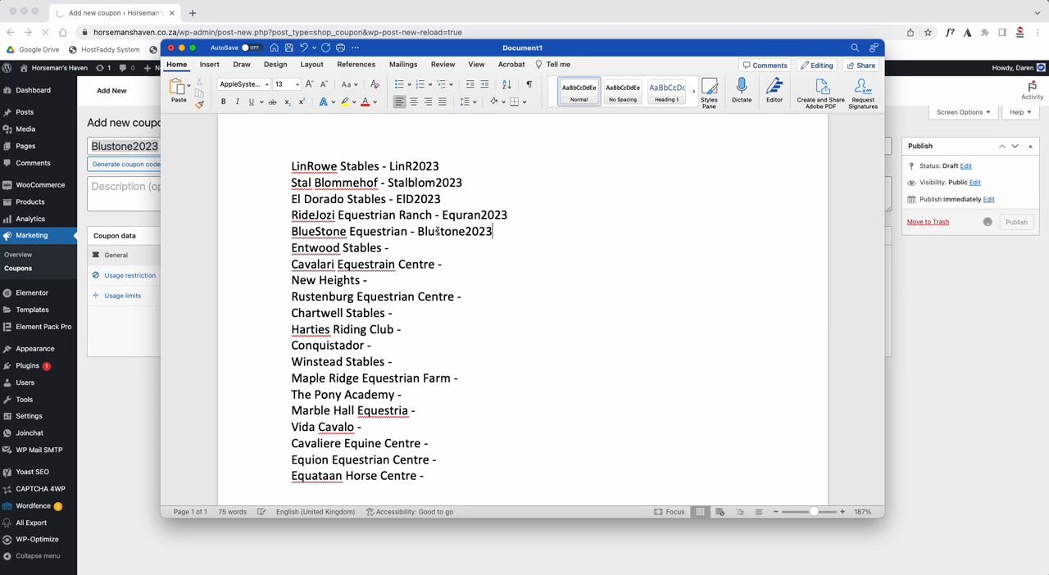
# - Add a new coupon with the code Enstab2023 for Entwood Stables from the Word list
pyautogui.moveTo(292, 248); pyautogui.dragTo(303, 251)
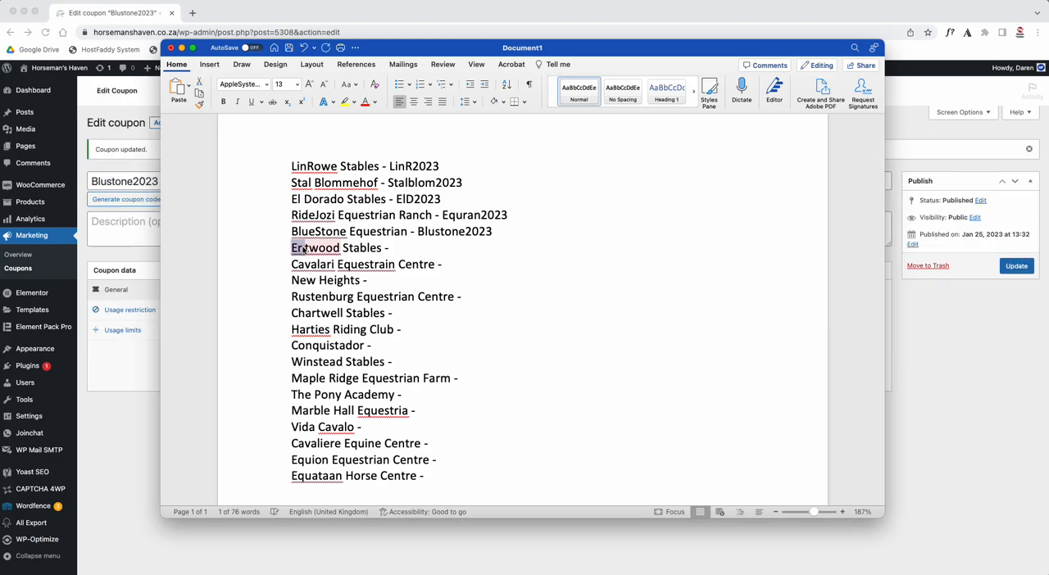
pyautogui.click(142, 200)
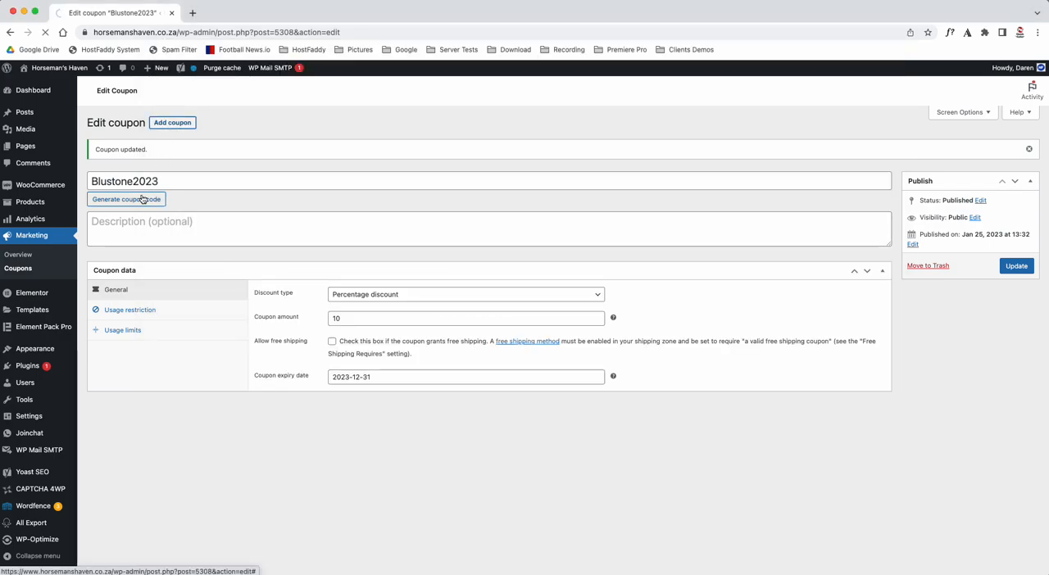
pyautogui.write('Enstab2023')
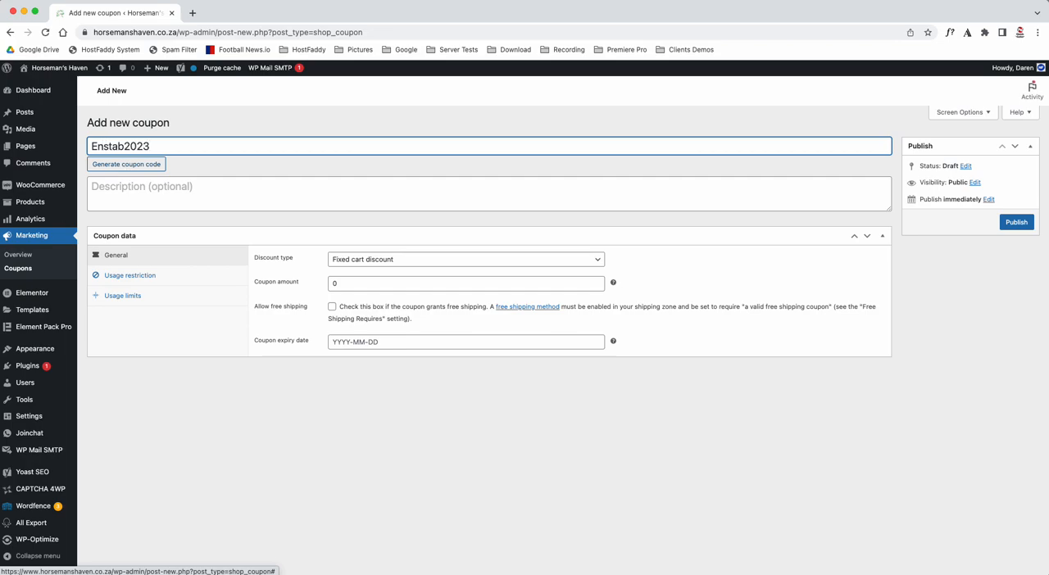
# - Copy the code Enstab2023 into the Word list beside Entwood Stables
pyautogui.press('super+a')
pyautogui.press('super+c')
pyautogui.press('super+Tab')
pyautogui.click(425, 247)
pyautogui.press('super+v')
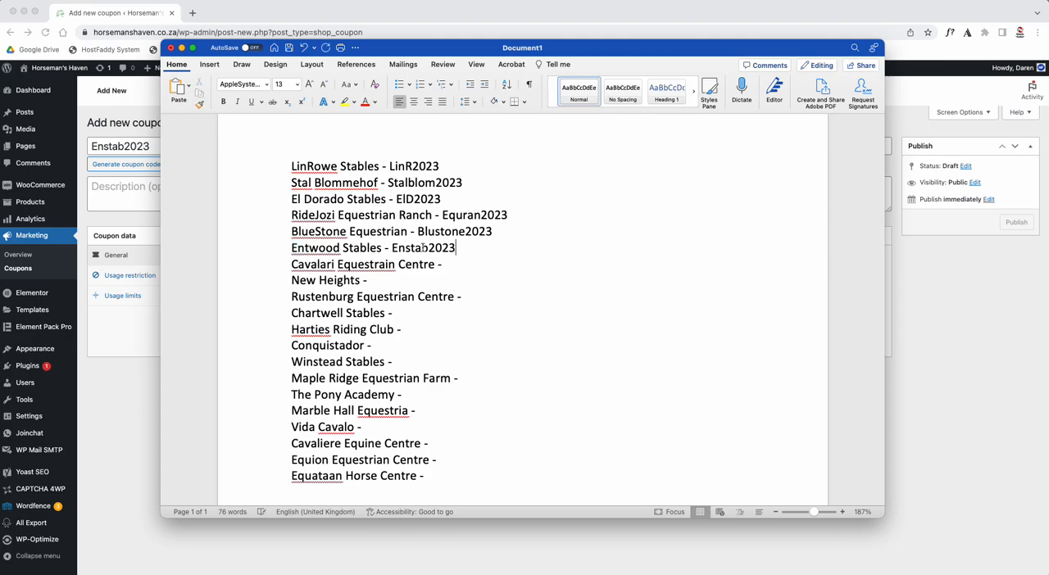
# - Return to the Enstab2023 coupon and set its amount to 10 and its discount type to Percentage discount
pyautogui.press('super+Tab')
pyautogui.click(330, 282)
pyautogui.write('1')
pyautogui.click(359, 259)
pyautogui.click(360, 248)
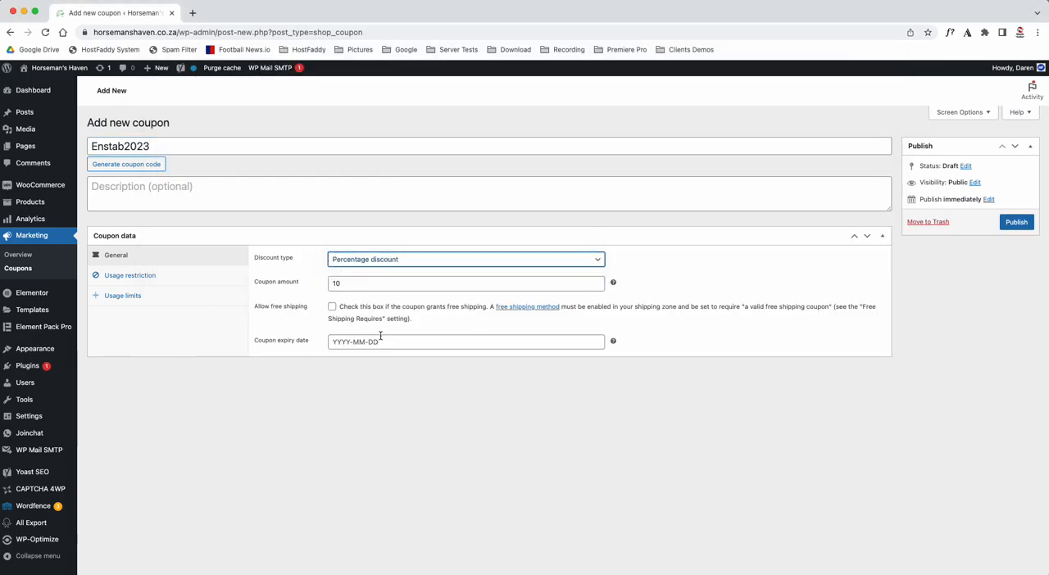
# - Set the Enstab2023 coupon's expiry date to 31 December 2023
pyautogui.click(382, 341)
pyautogui.click(443, 360)
pyautogui.click(442, 359)
pyautogui.click(443, 360)
pyautogui.click(442, 360)
pyautogui.click(443, 359)
pyautogui.click(442, 360)
pyautogui.click(443, 360)
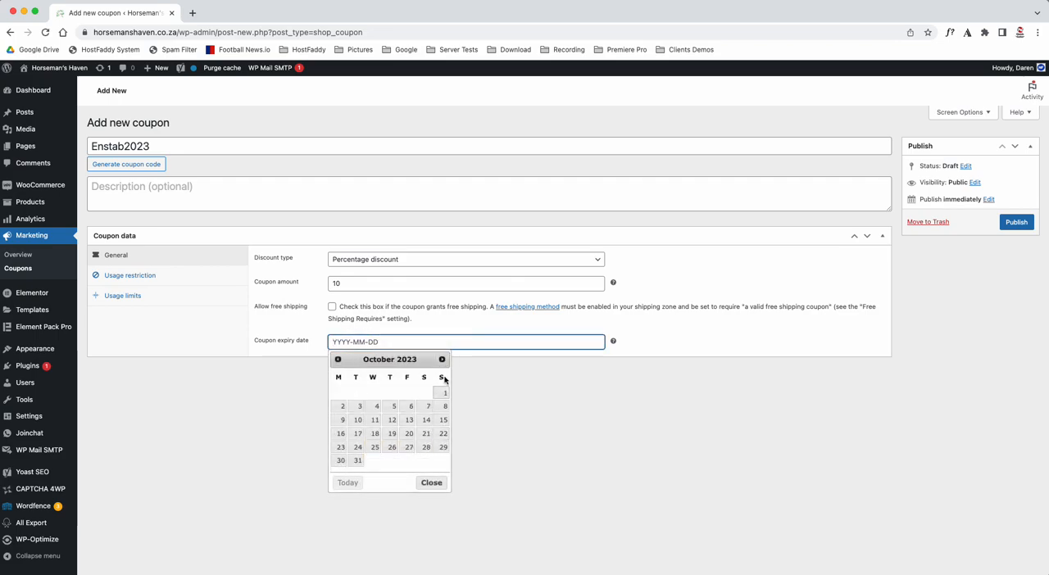
pyautogui.click(443, 359)
pyautogui.click(443, 360)
pyautogui.click(442, 447)
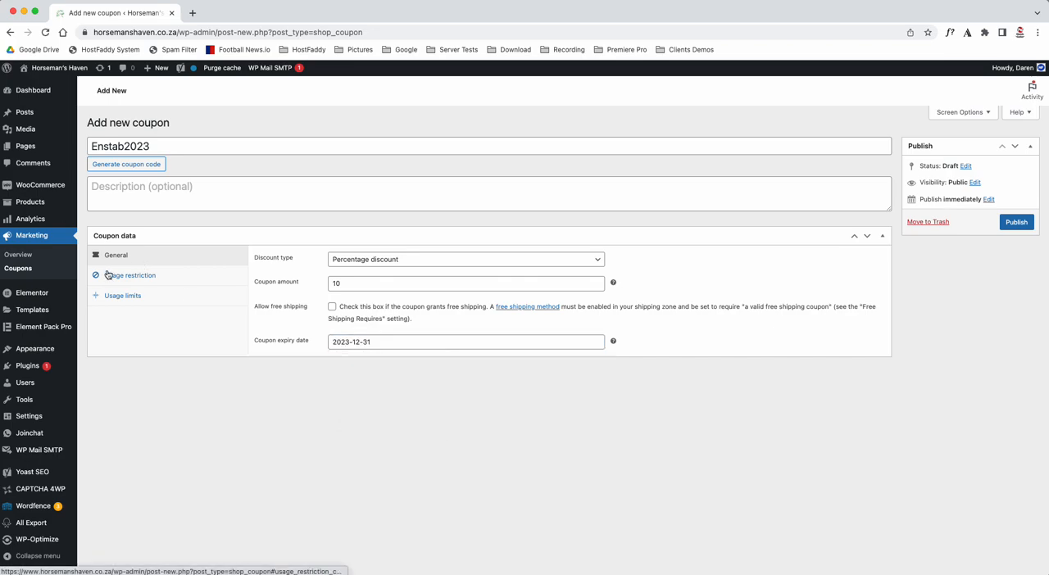
# - Enable individual use only for the Enstab2023 coupon and publish it
pyautogui.click(107, 275)
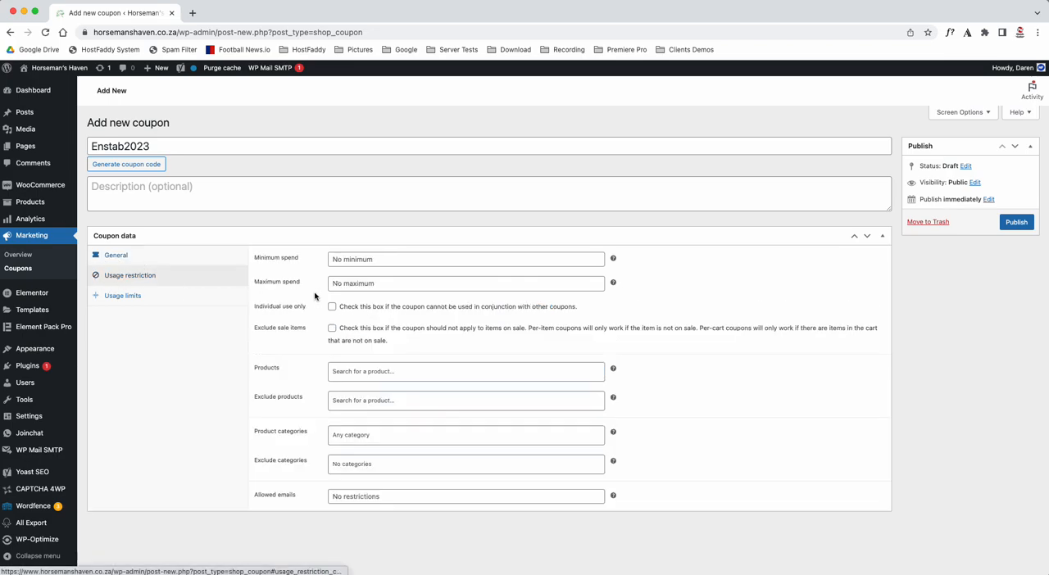
pyautogui.click(1009, 225)
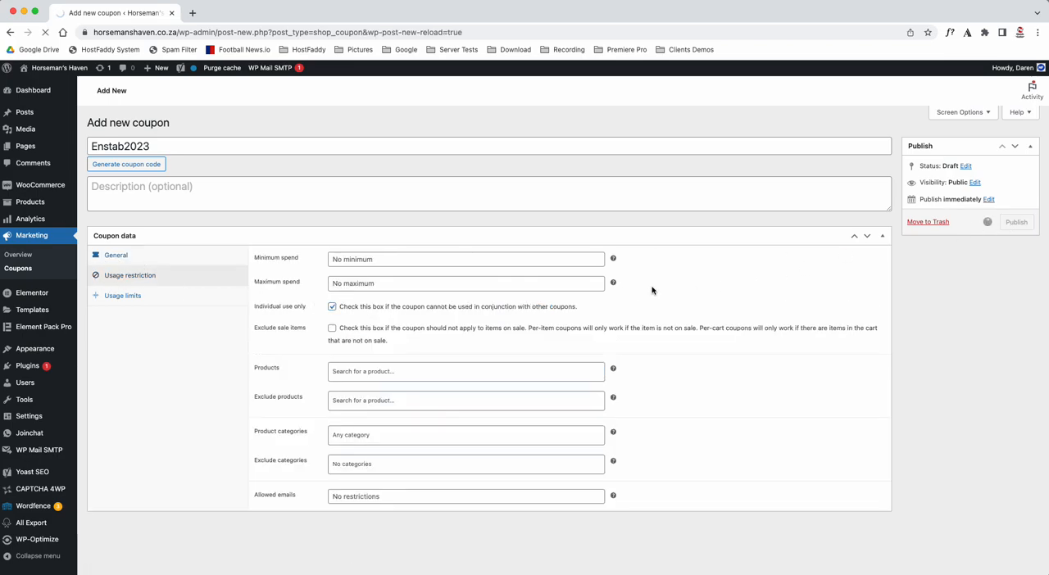
# - Add a new coupon with the code Cavequ2023 for Cavalari Equestrain Centre from the Word list
pyautogui.press('super+Tab')
pyautogui.moveTo(291, 267); pyautogui.dragTo(312, 265)
pyautogui.hotkey('ctrl', 'c')
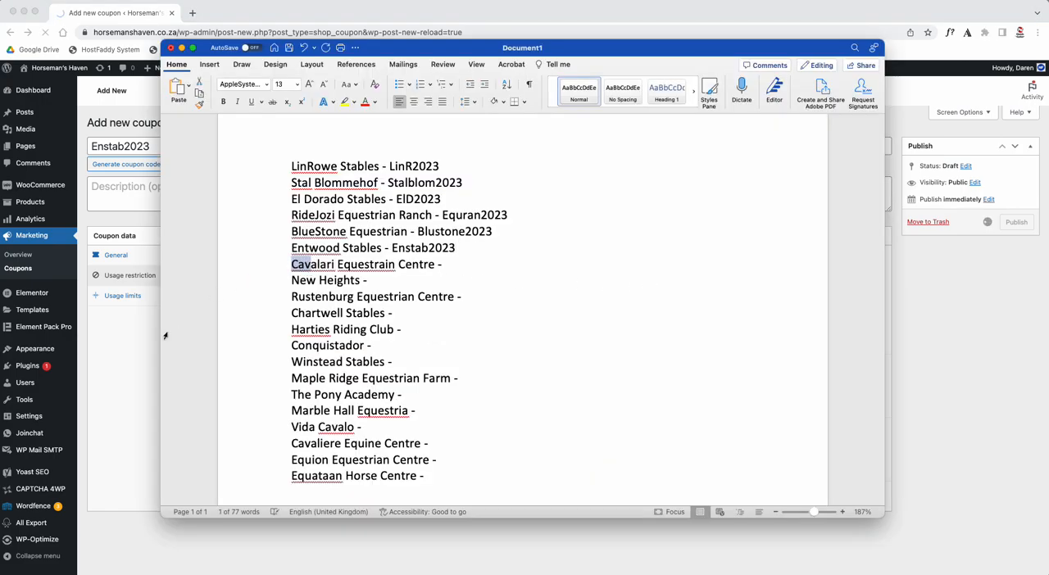
pyautogui.click(135, 355)
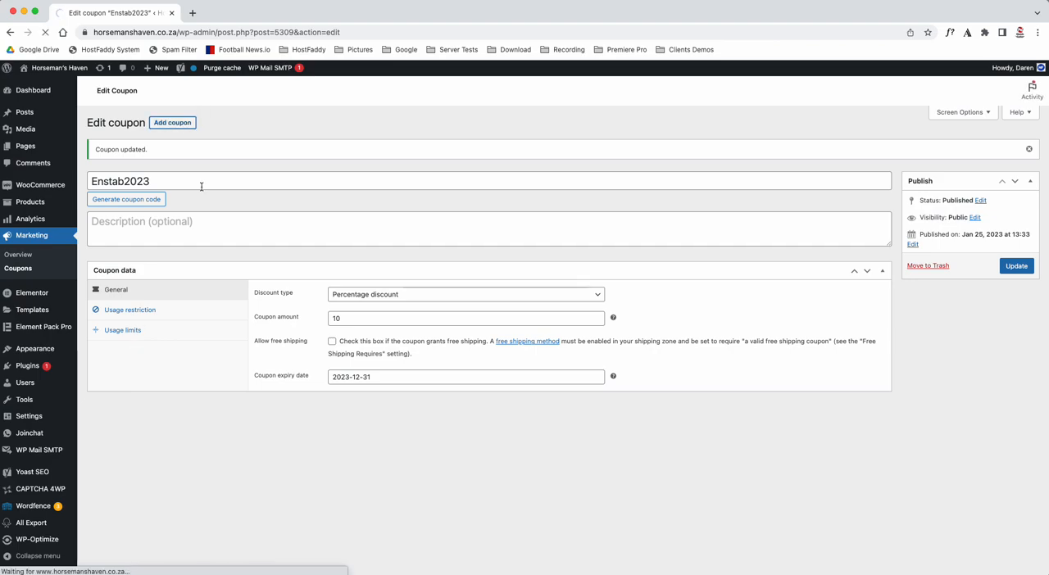
pyautogui.hotkey('ctrl', 'v')
pyautogui.press('super+Tab')
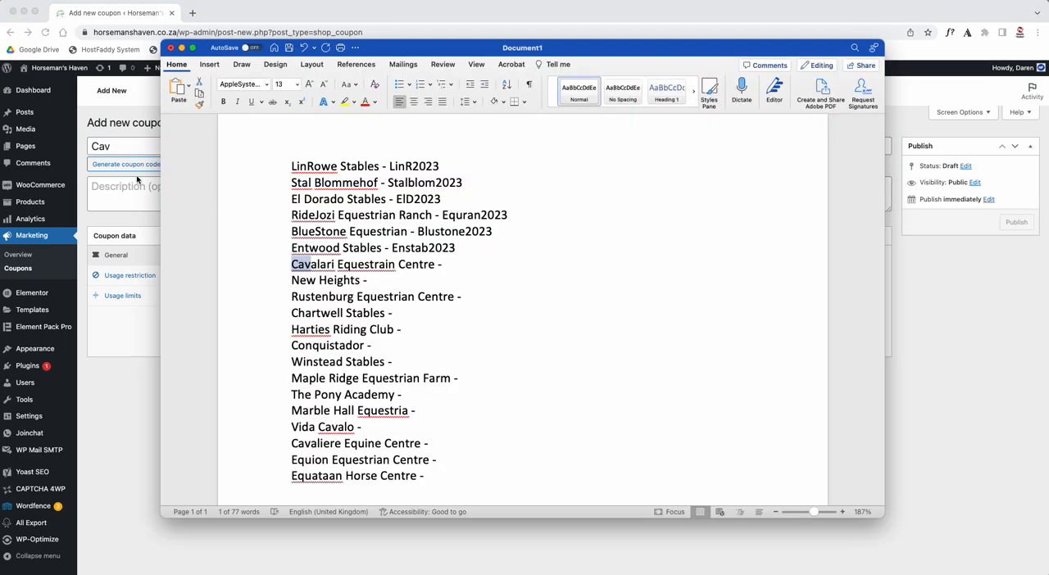
pyautogui.press('super+Tab')
pyautogui.write('equ')
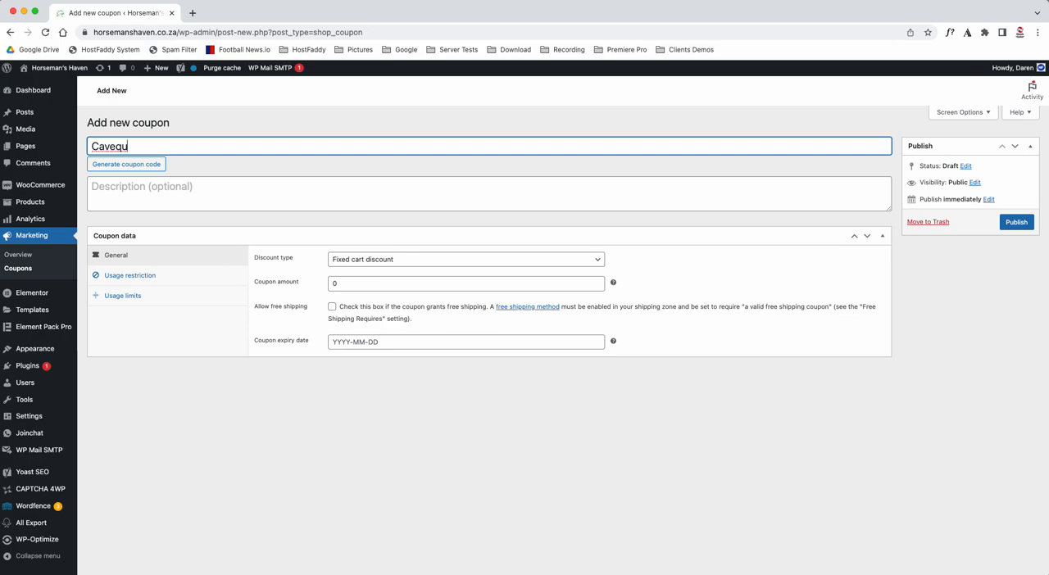
pyautogui.write('2023')
# - Set the Cavequ2023 coupon's amount to 10 and its discount type to Percentage discount
pyautogui.click(331, 284)
pyautogui.write('1')
pyautogui.click(365, 264)
pyautogui.click(373, 244)
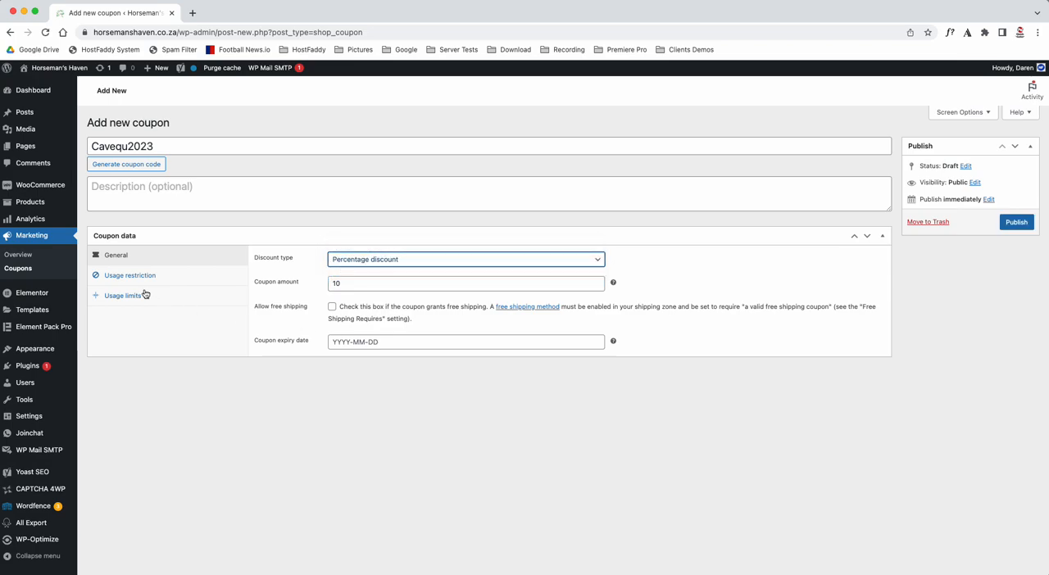
# - Set the Cavequ2023 coupon's expiry date to 31 December 2023
pyautogui.click(377, 342)
pyautogui.click(442, 359)
pyautogui.click(442, 360)
pyautogui.click(442, 360)
pyautogui.click(442, 360)
pyautogui.click(442, 359)
pyautogui.click(443, 360)
pyautogui.click(443, 360)
pyautogui.click(442, 360)
pyautogui.click(443, 360)
pyautogui.click(443, 360)
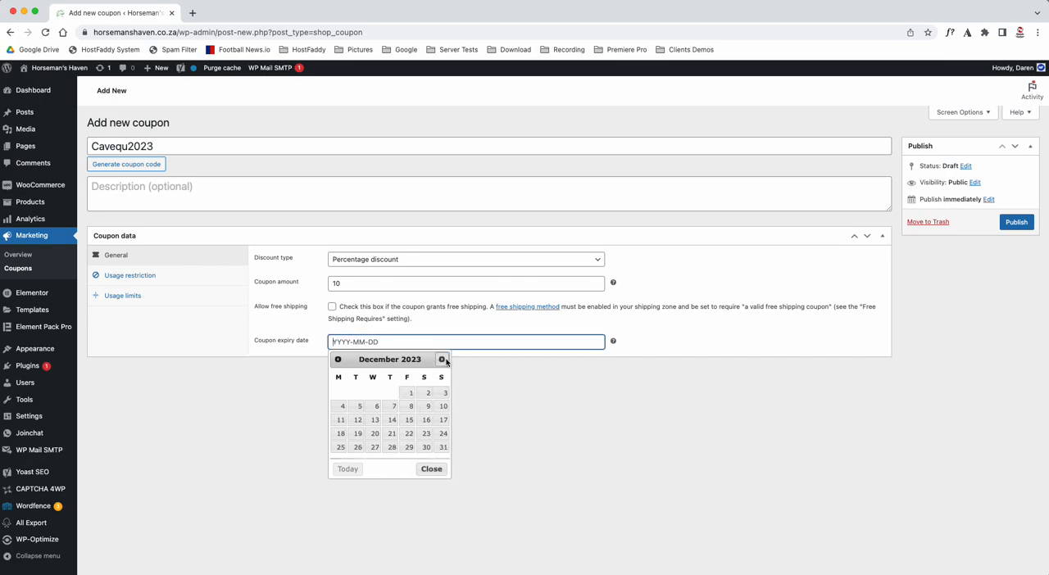
pyautogui.click(442, 447)
# - Enable individual use only for the Cavequ2023 coupon and publish it
pyautogui.click(123, 275)
pyautogui.click(331, 306)
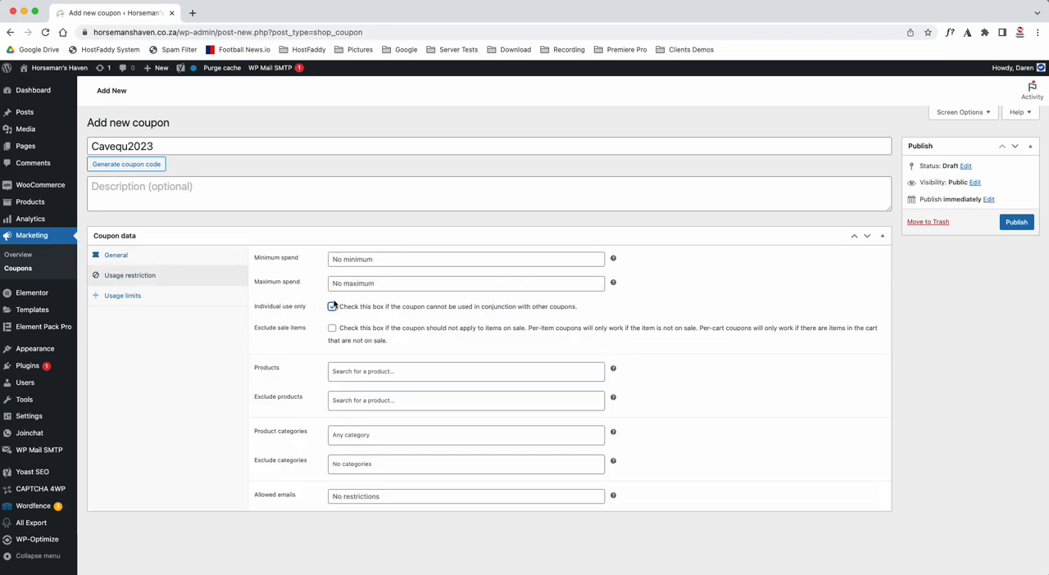
pyautogui.click(1016, 223)
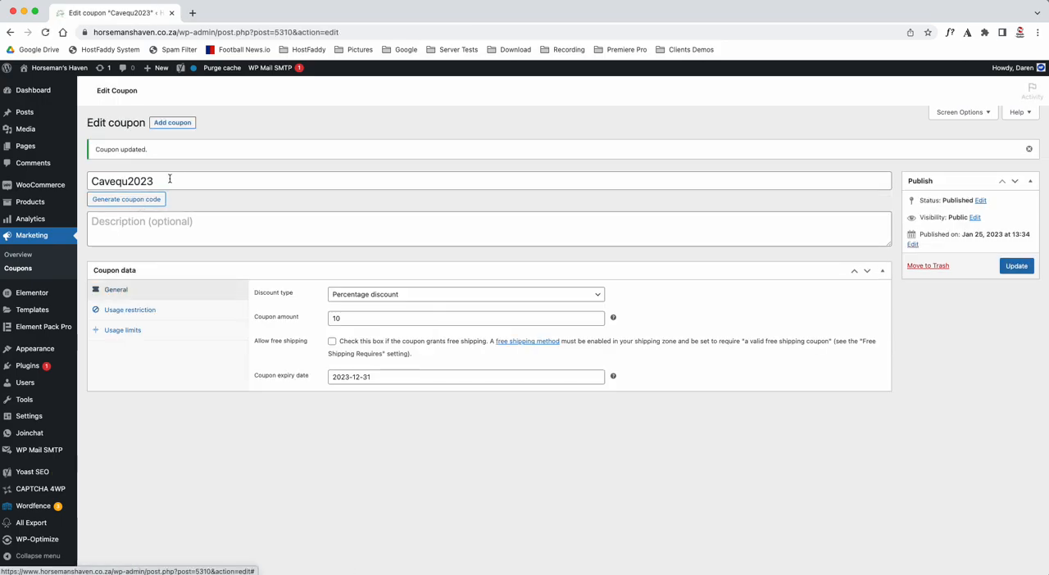
# - Copy the code Cavequ2023 into the Word list beside Cavalari Equestrain Centre and return to the coupon page in Chrome
pyautogui.moveTo(171, 180); pyautogui.dragTo(82, 182)
pyautogui.press('super+c')
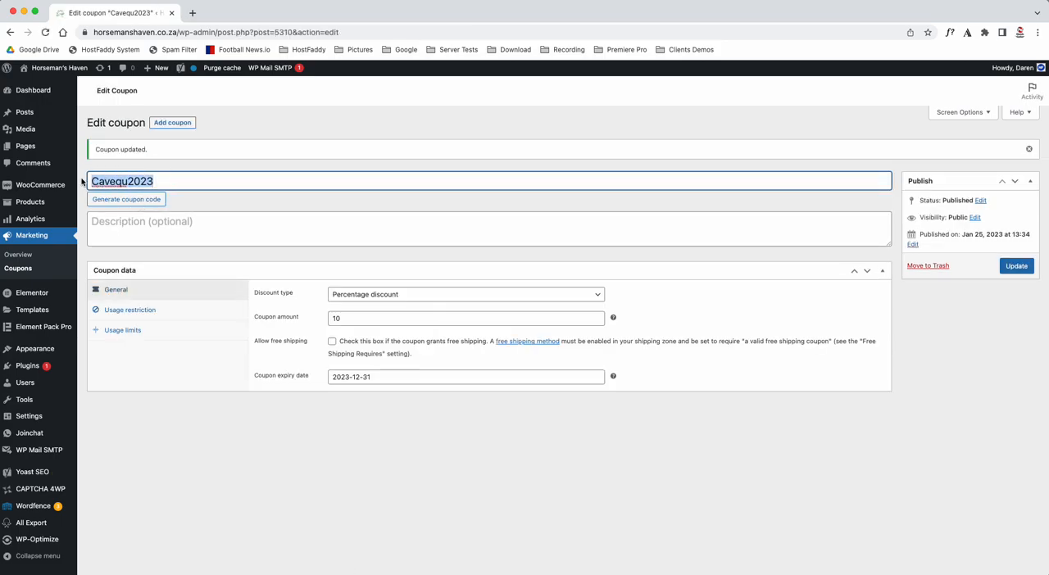
pyautogui.press('super+Tab')
pyautogui.click(458, 264)
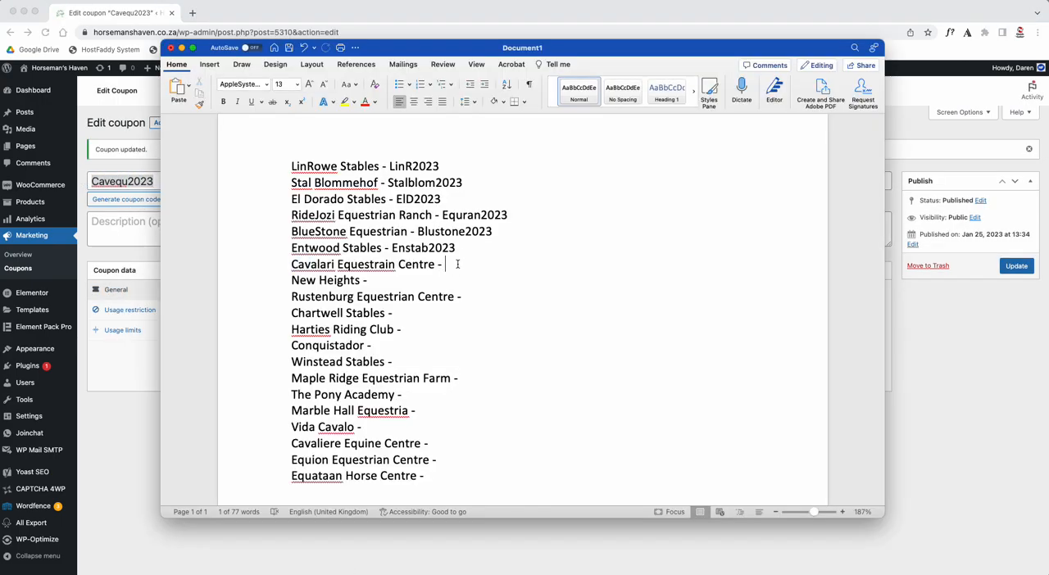
pyautogui.press('super+v')
pyautogui.press('super+Tab')
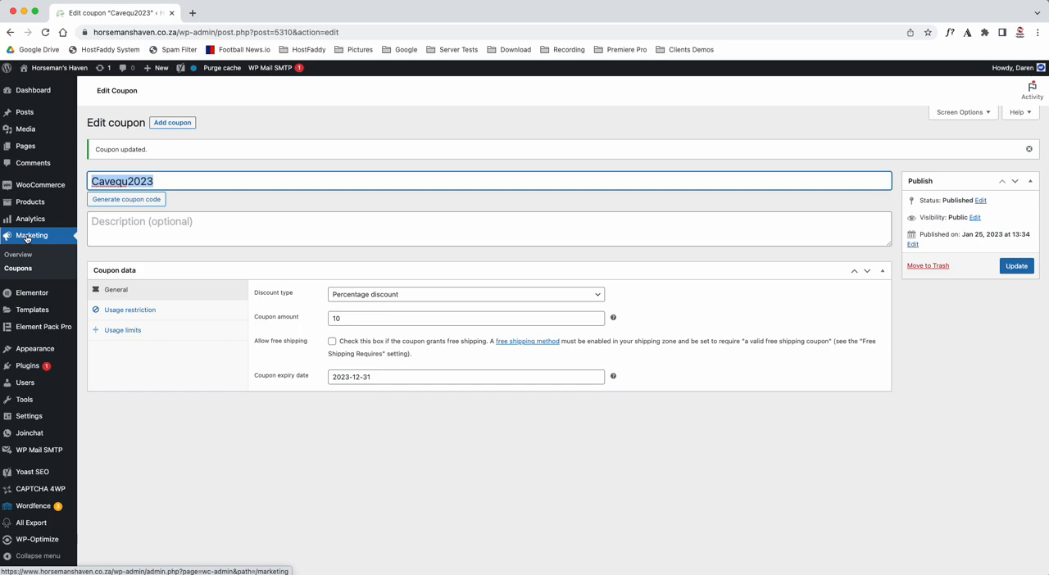
# - Open the list of all coupons and review their discount types, amounts and expiry dates
pyautogui.click(24, 271)
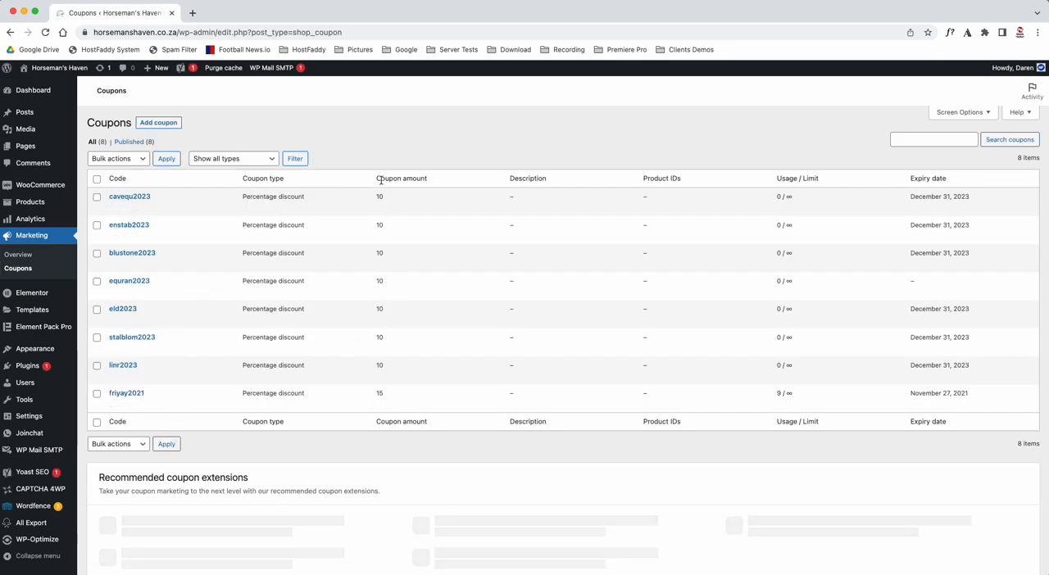
pyautogui.moveTo(376, 196); pyautogui.dragTo(388, 199)
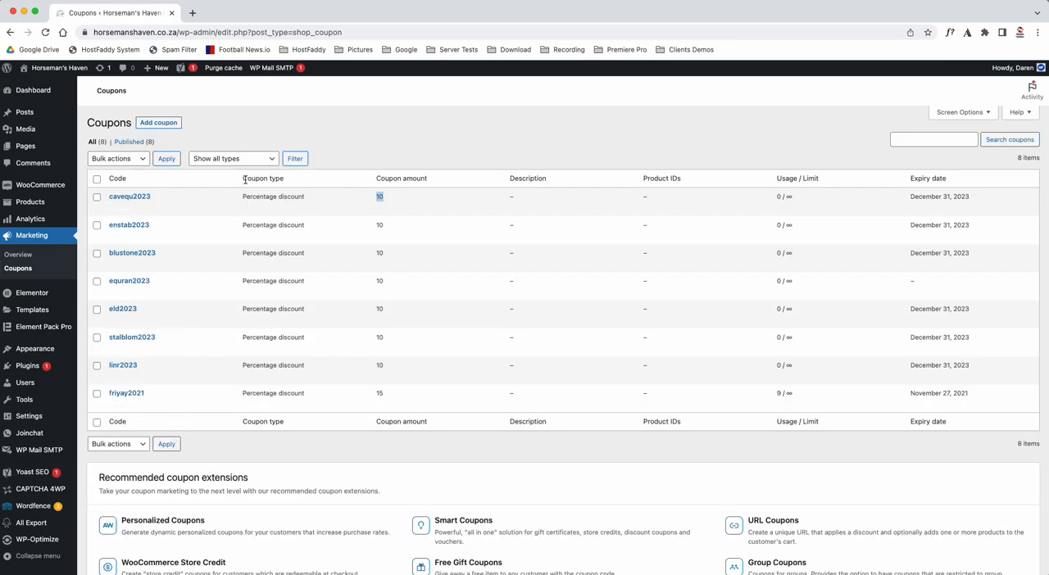
pyautogui.moveTo(242, 197); pyautogui.dragTo(302, 196)
pyautogui.doubleClick(378, 197)
pyautogui.moveTo(929, 283); pyautogui.dragTo(891, 281)
# - Open the equran2023 coupon, set its missing expiry date to 31 December 2023 and update it
pyautogui.click(114, 292)
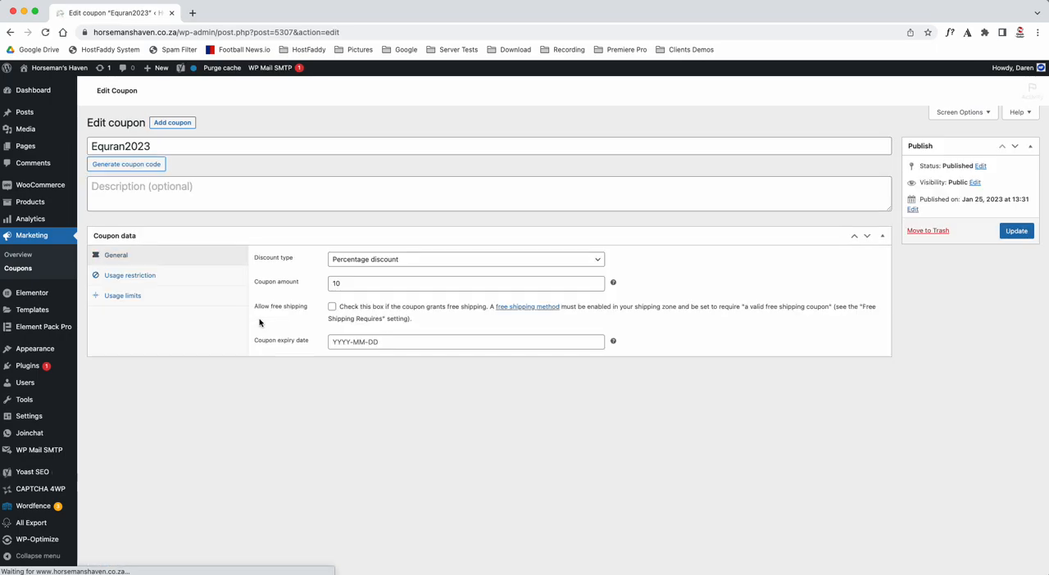
pyautogui.click(371, 342)
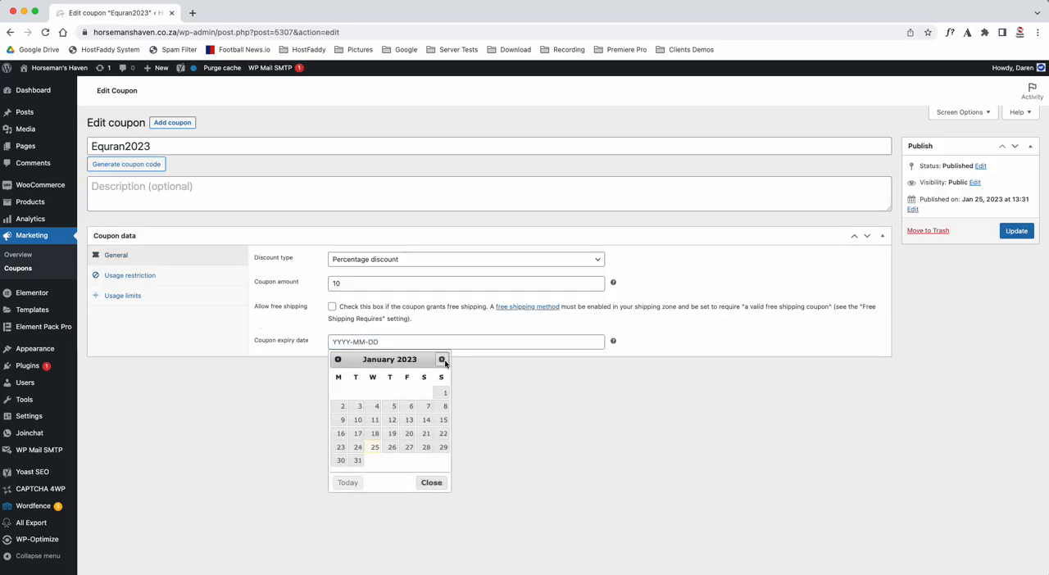
pyautogui.click(442, 359)
pyautogui.click(442, 360)
pyautogui.click(442, 359)
pyautogui.click(442, 359)
pyautogui.click(441, 360)
pyautogui.click(442, 359)
pyautogui.click(442, 360)
pyautogui.click(441, 360)
pyautogui.click(442, 359)
pyautogui.click(441, 360)
pyautogui.click(441, 360)
pyautogui.click(444, 447)
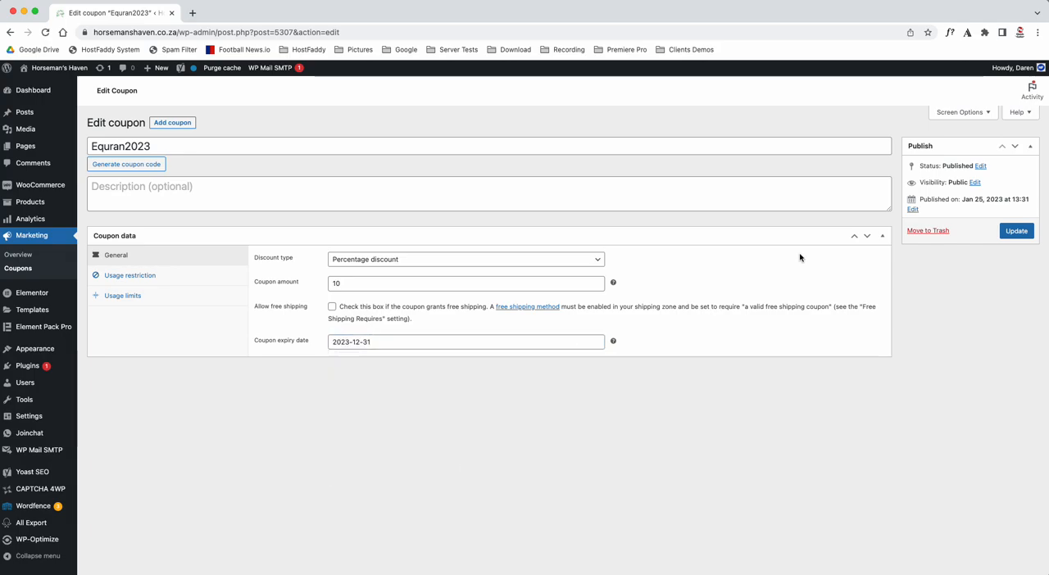
pyautogui.click(1015, 231)
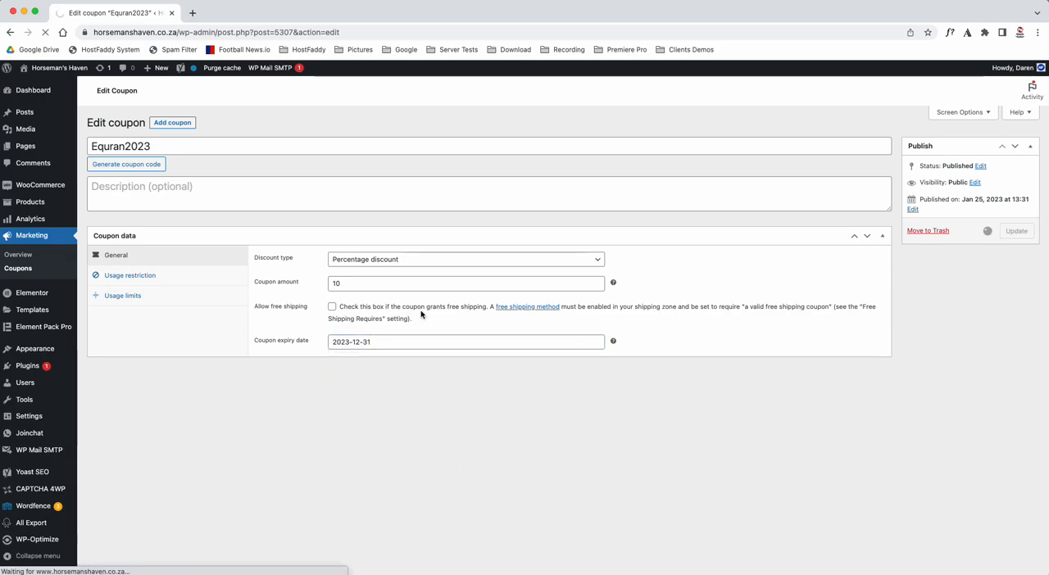
# - Check the recorded coupon codes in the Word list and go back to the coupon list in Chrome
pyautogui.press('super+Tab')
pyautogui.moveTo(518, 265); pyautogui.dragTo(472, 264)
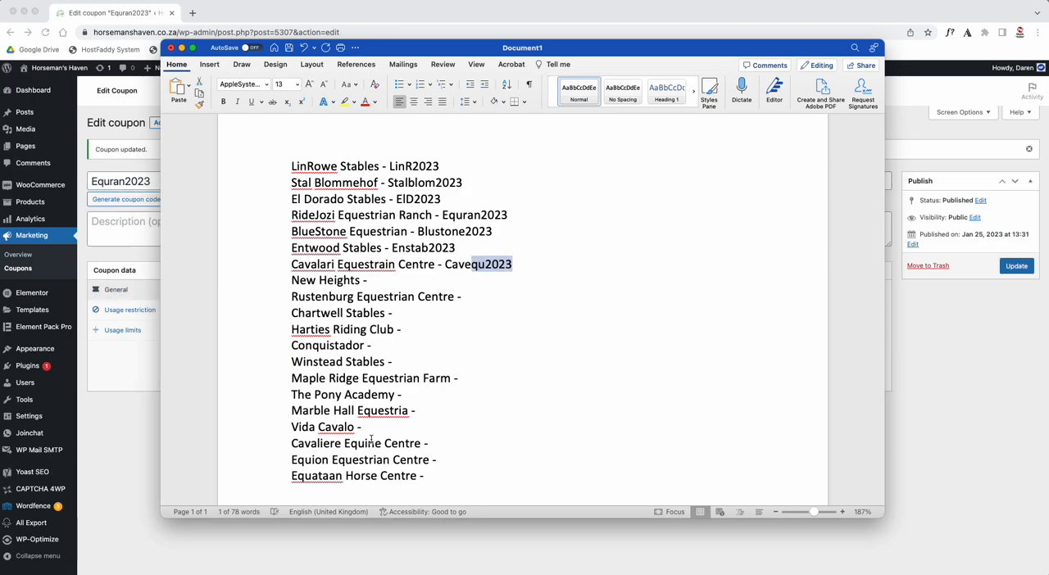
pyautogui.click(121, 476)
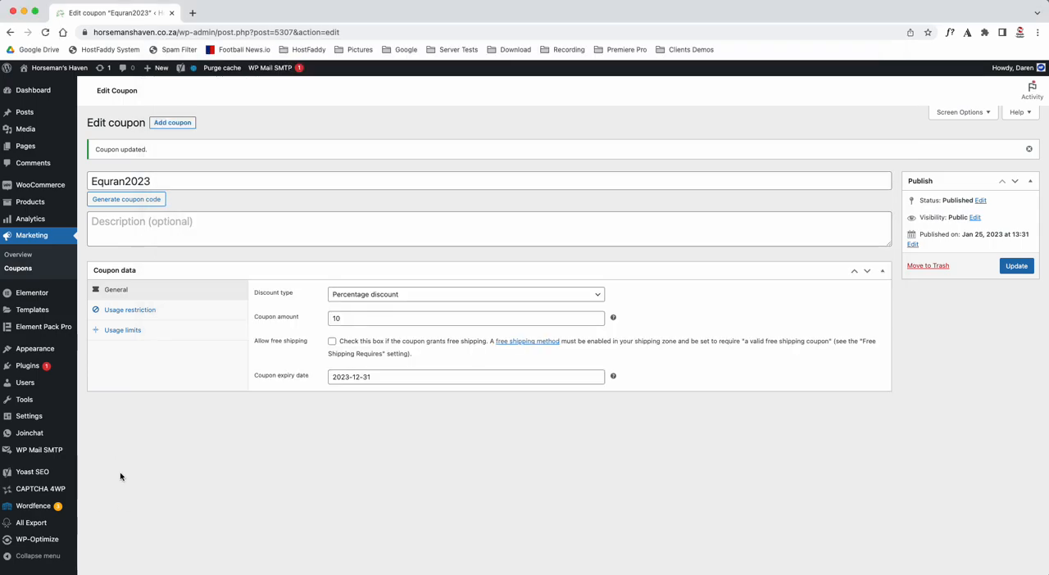
pyautogui.click(23, 269)
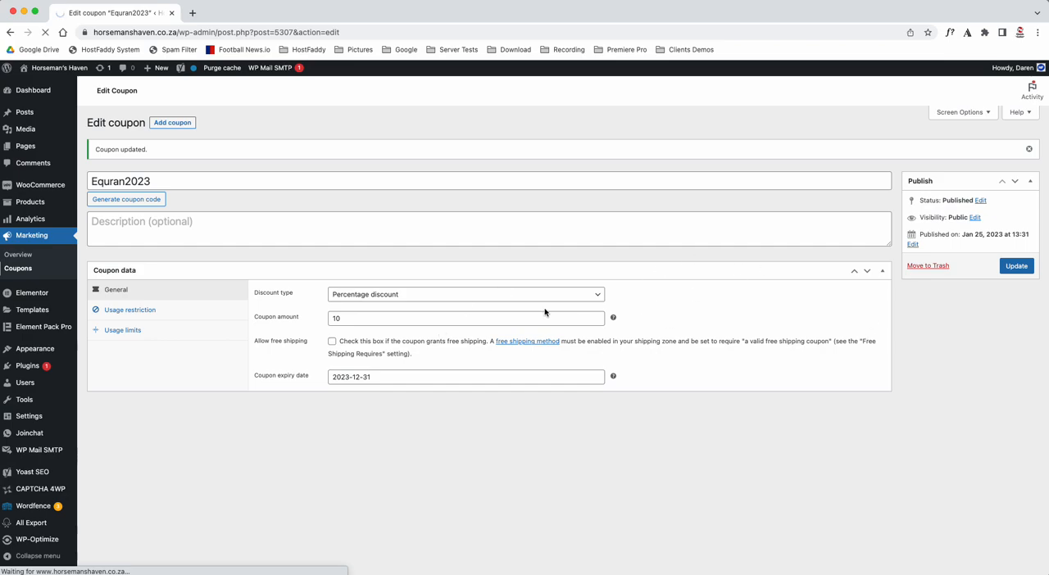